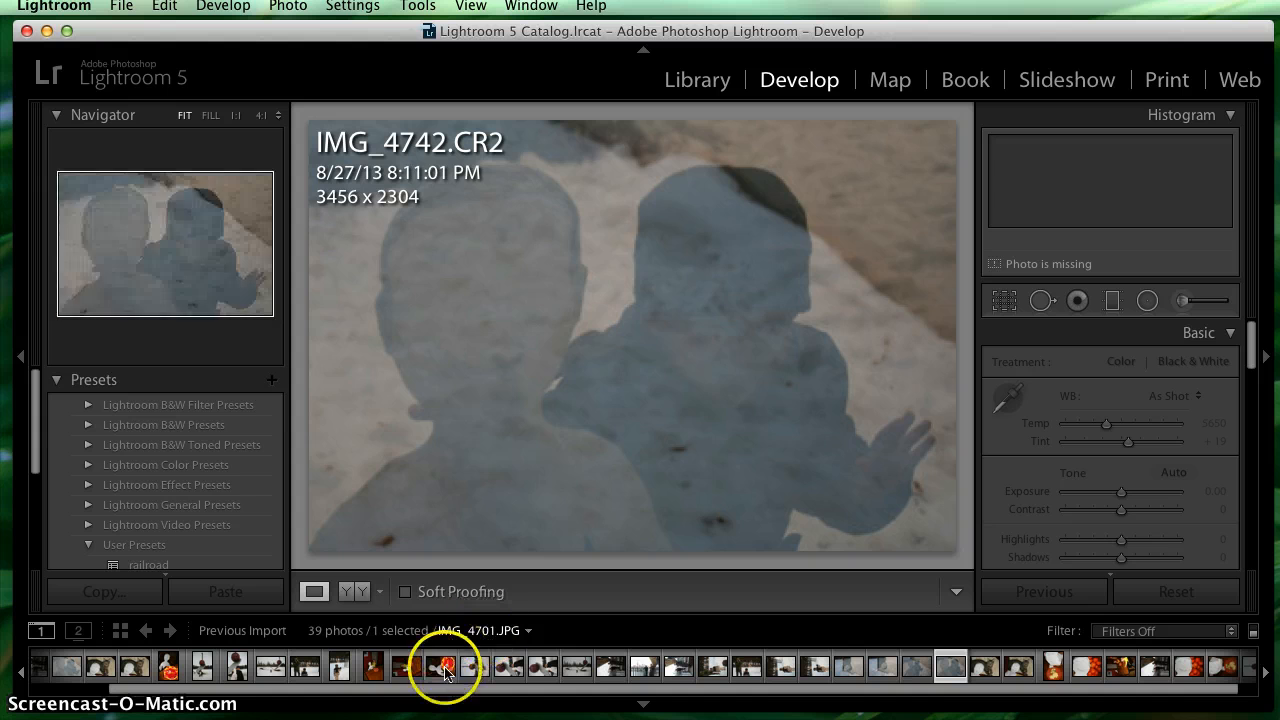
- Look over the photo grid in the Library module and return to the Develop module
scroll(700, 670, up, 2)
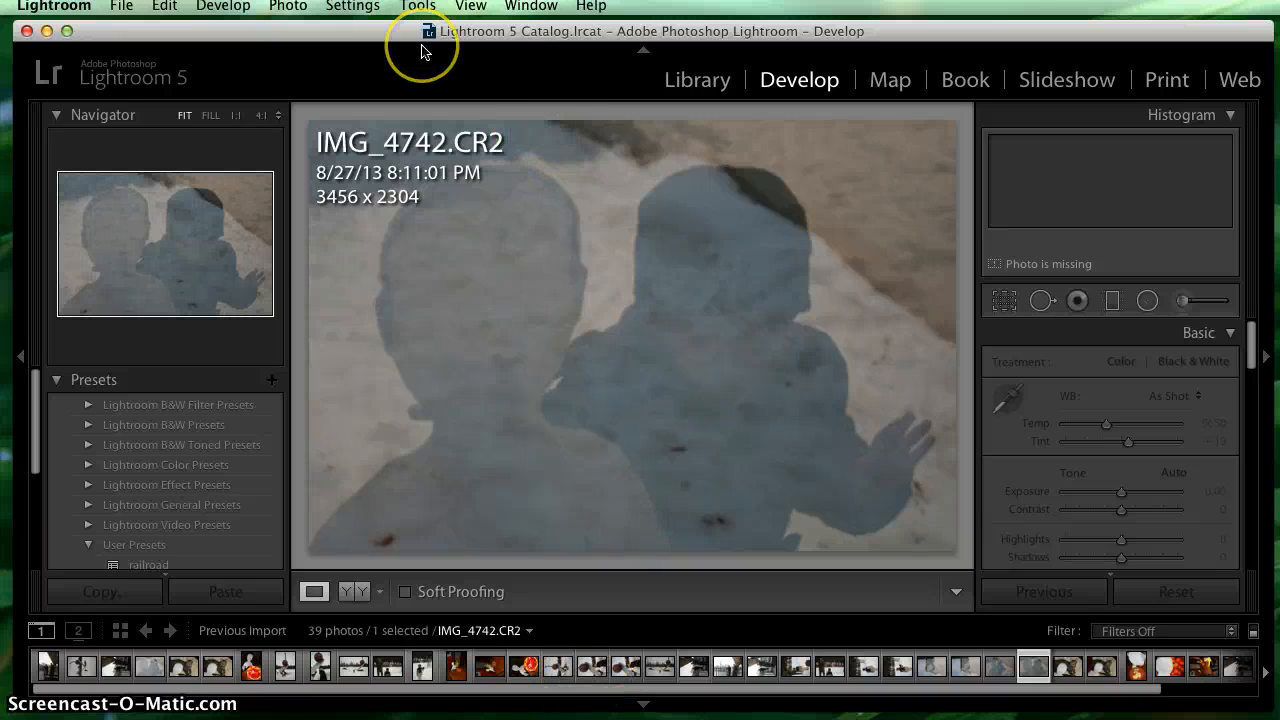
click(367, 38)
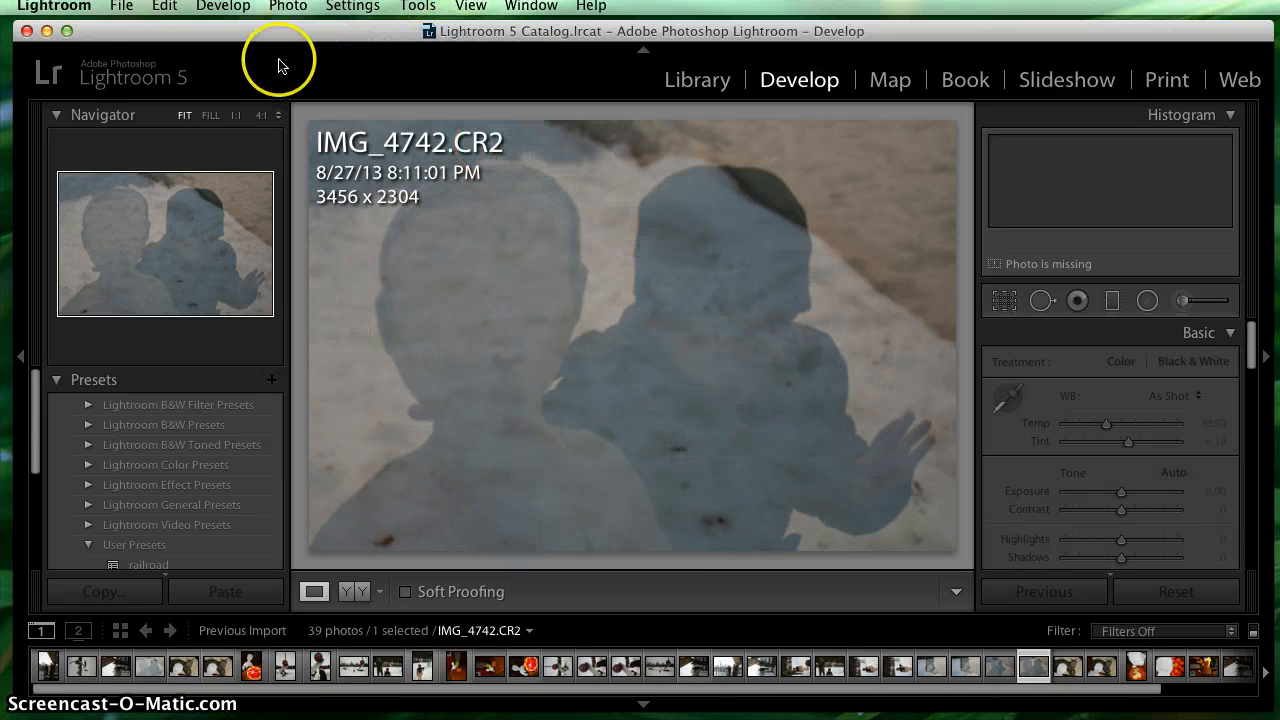
mouse_move(261, 32)
mouse_down()
mouse_move(318, 47)
mouse_move(258, 8)
mouse_move(287, 15)
mouse_move(261, 37)
mouse_up()
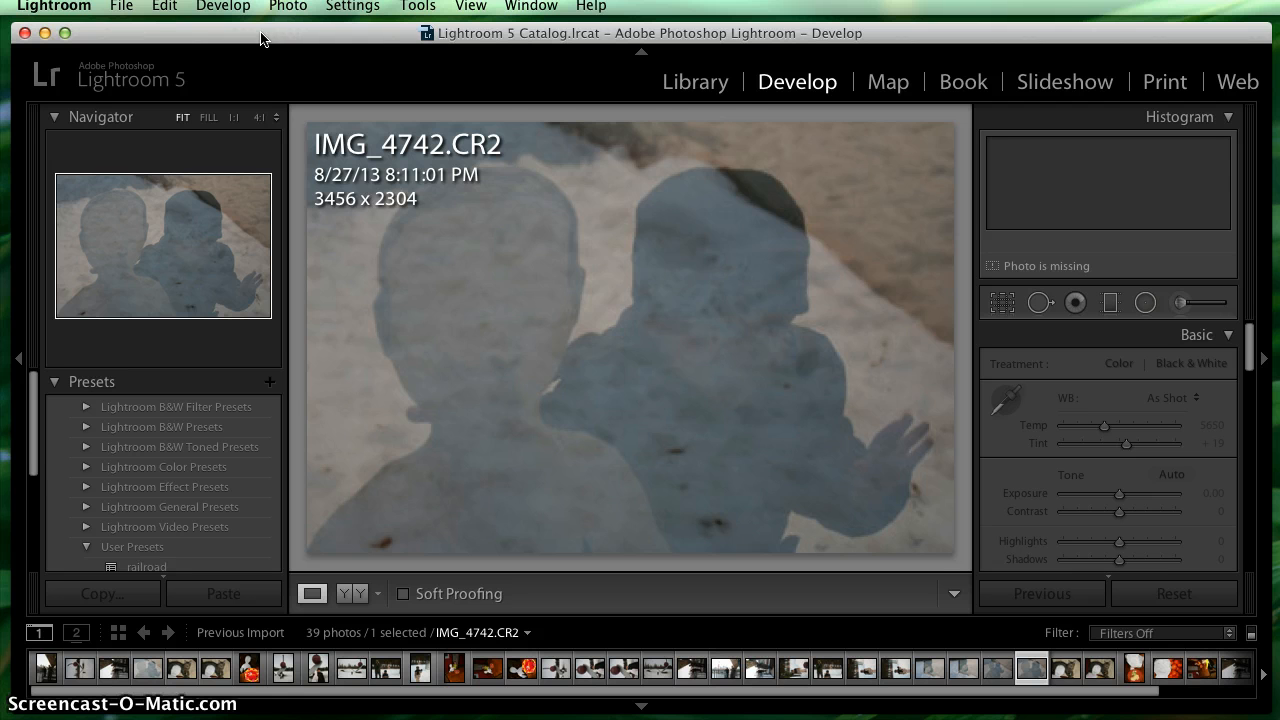
click(694, 84)
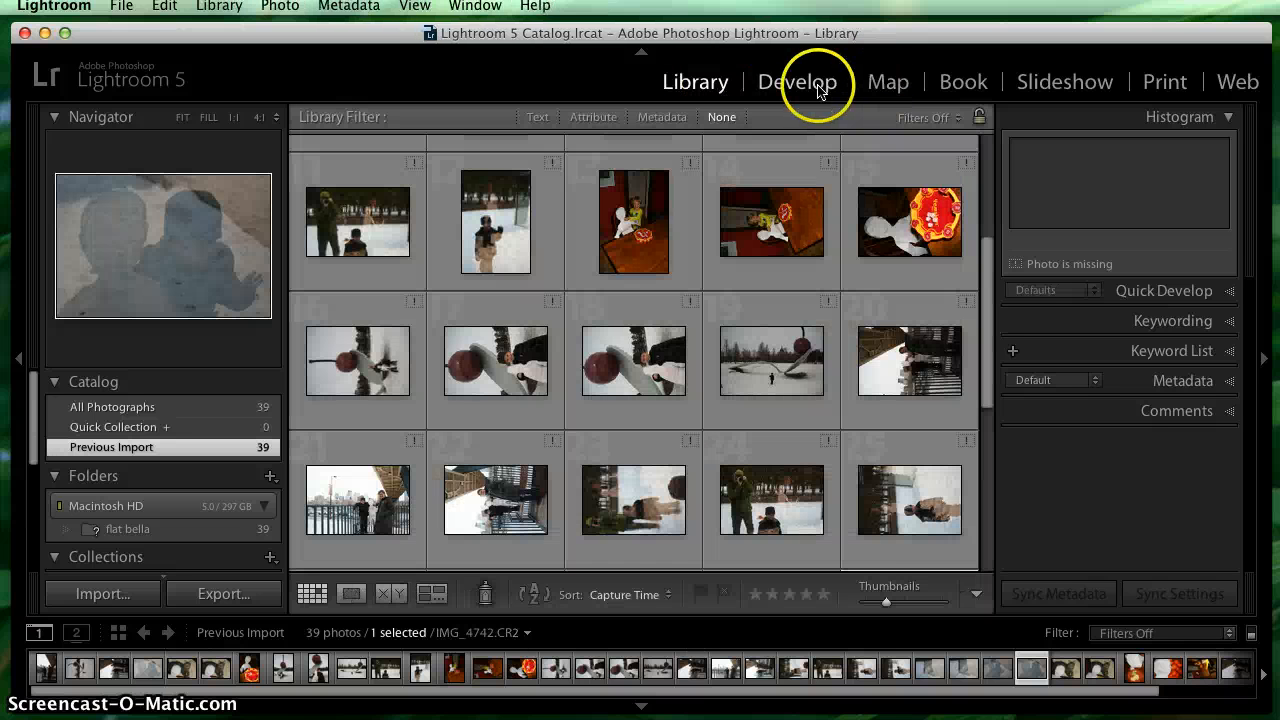
click(815, 86)
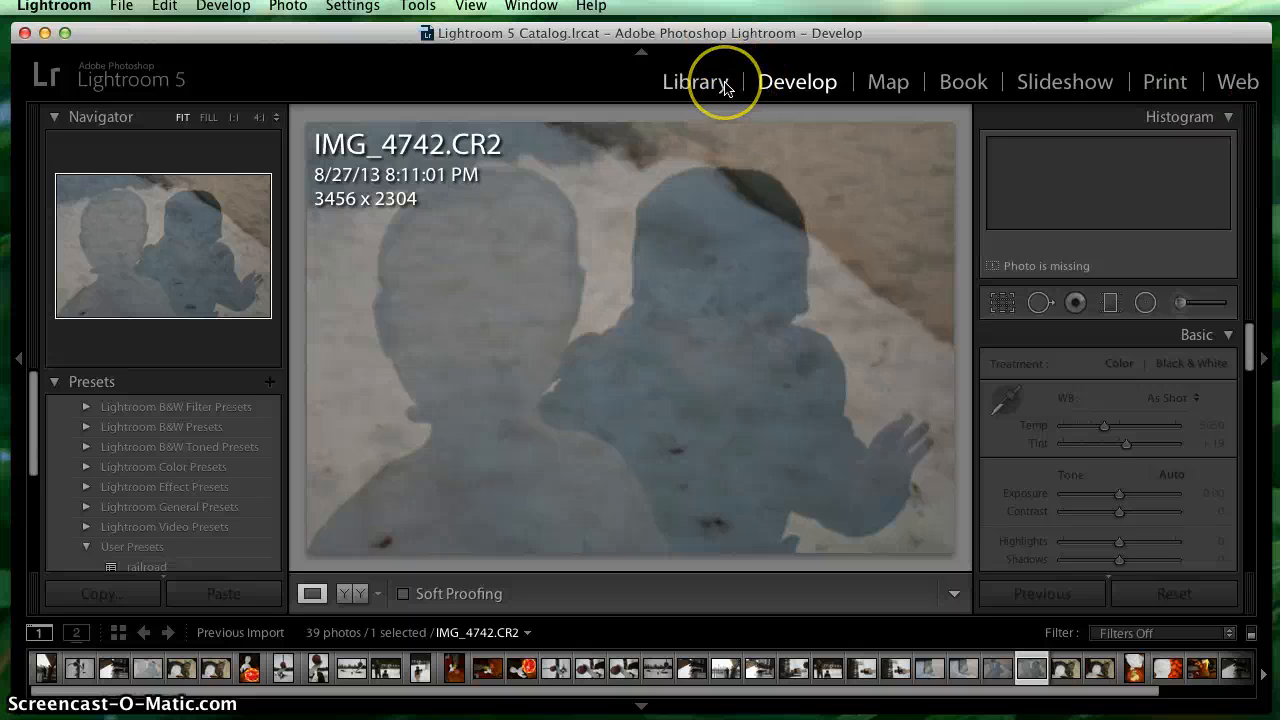
click(389, 37)
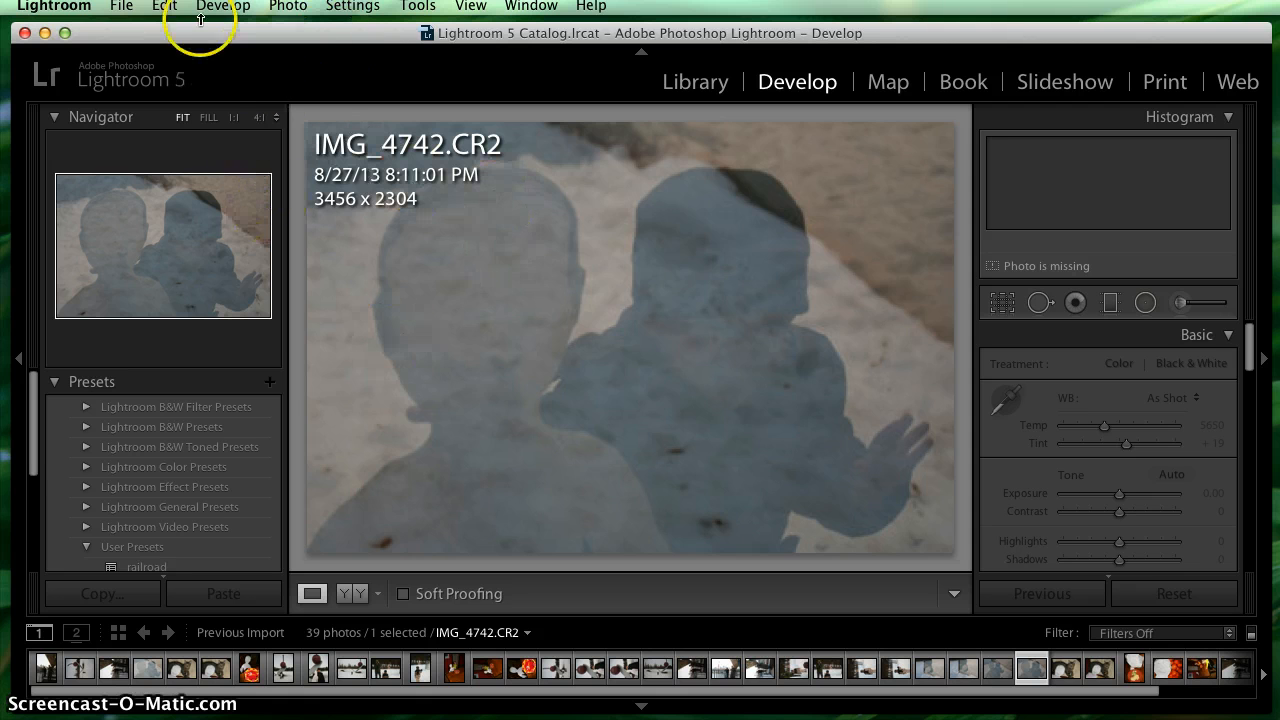
- Start a new catalog and choose the NCC Online Digital Photography folder inside Fall 2014 as its save location
click(121, 6)
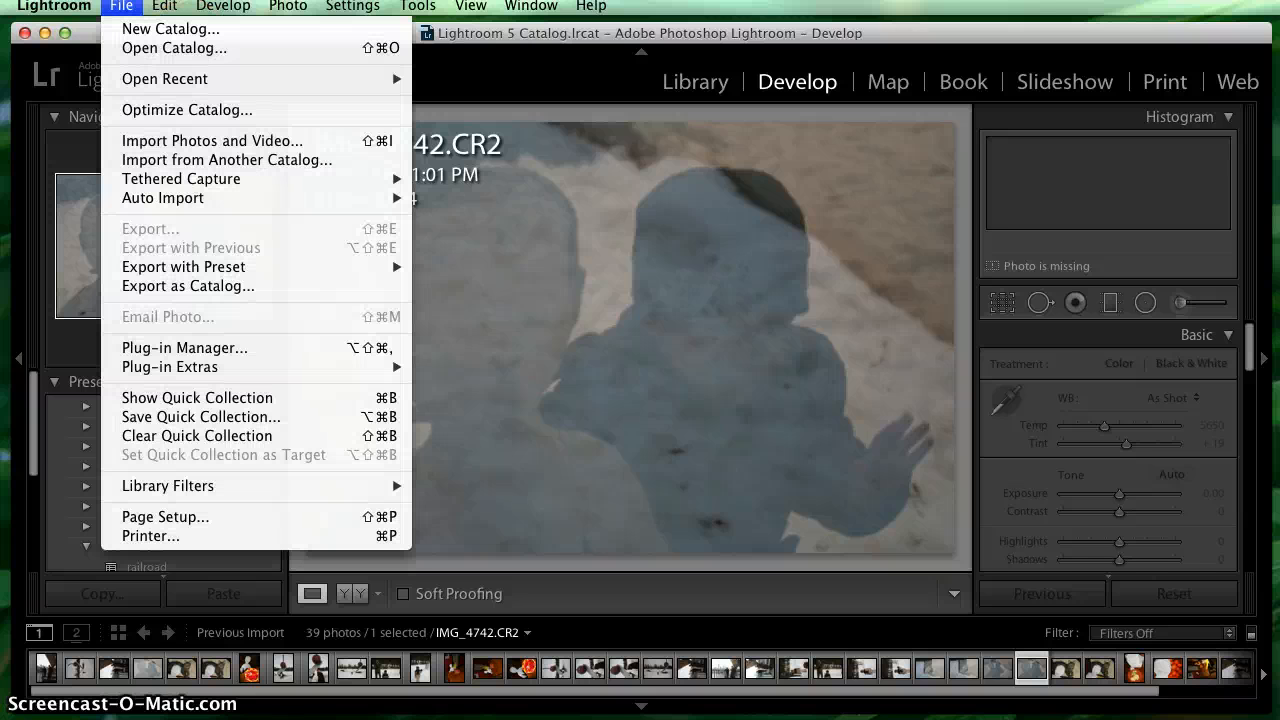
click(140, 30)
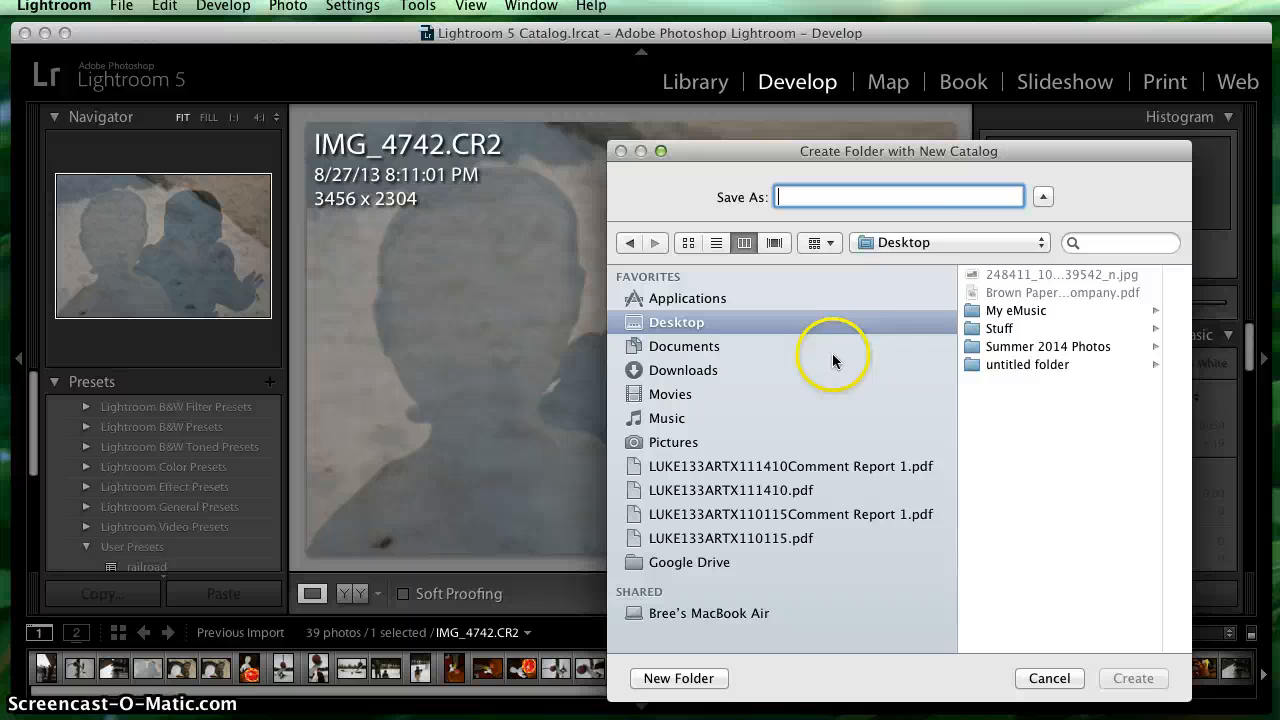
click(905, 242)
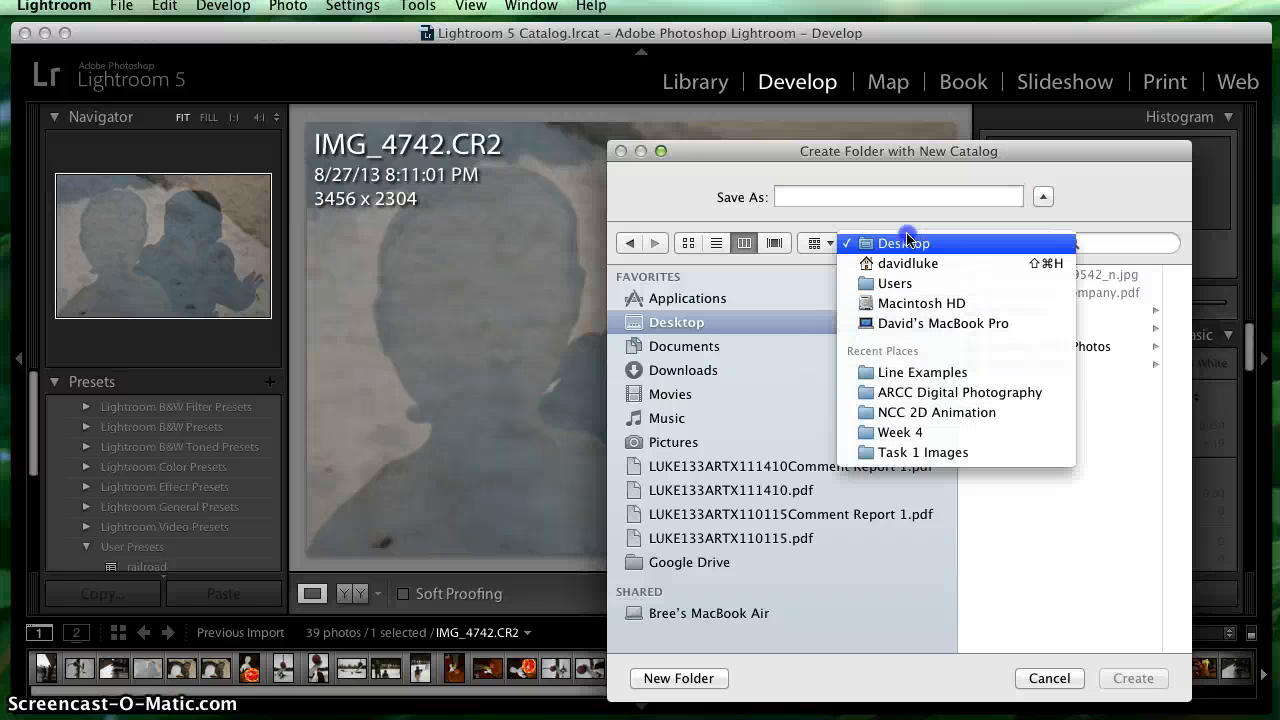
click(908, 400)
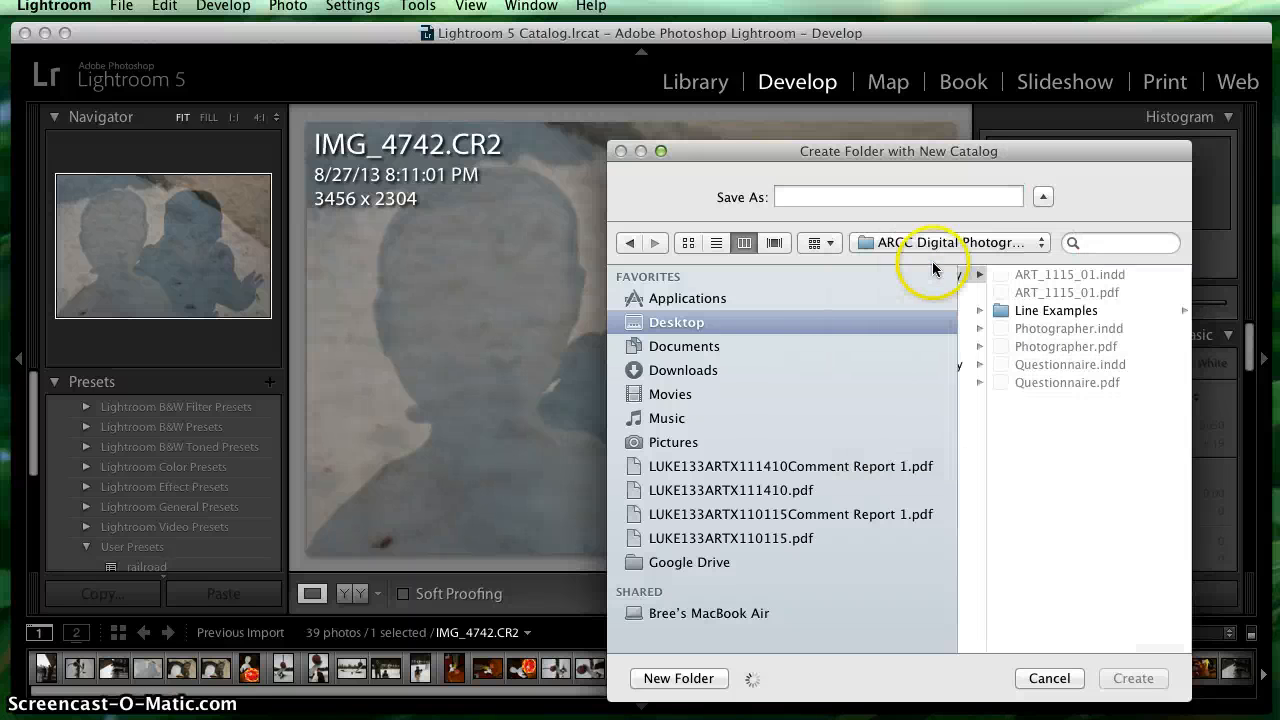
click(924, 244)
click(922, 263)
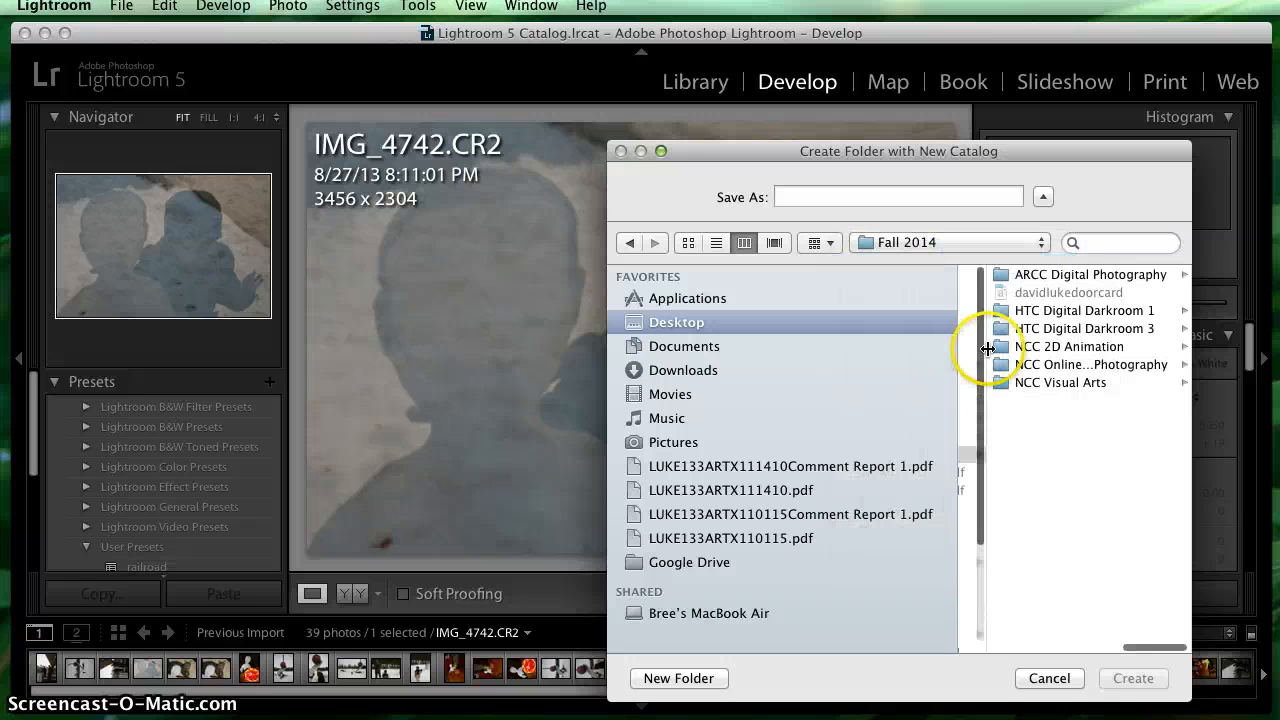
click(1037, 364)
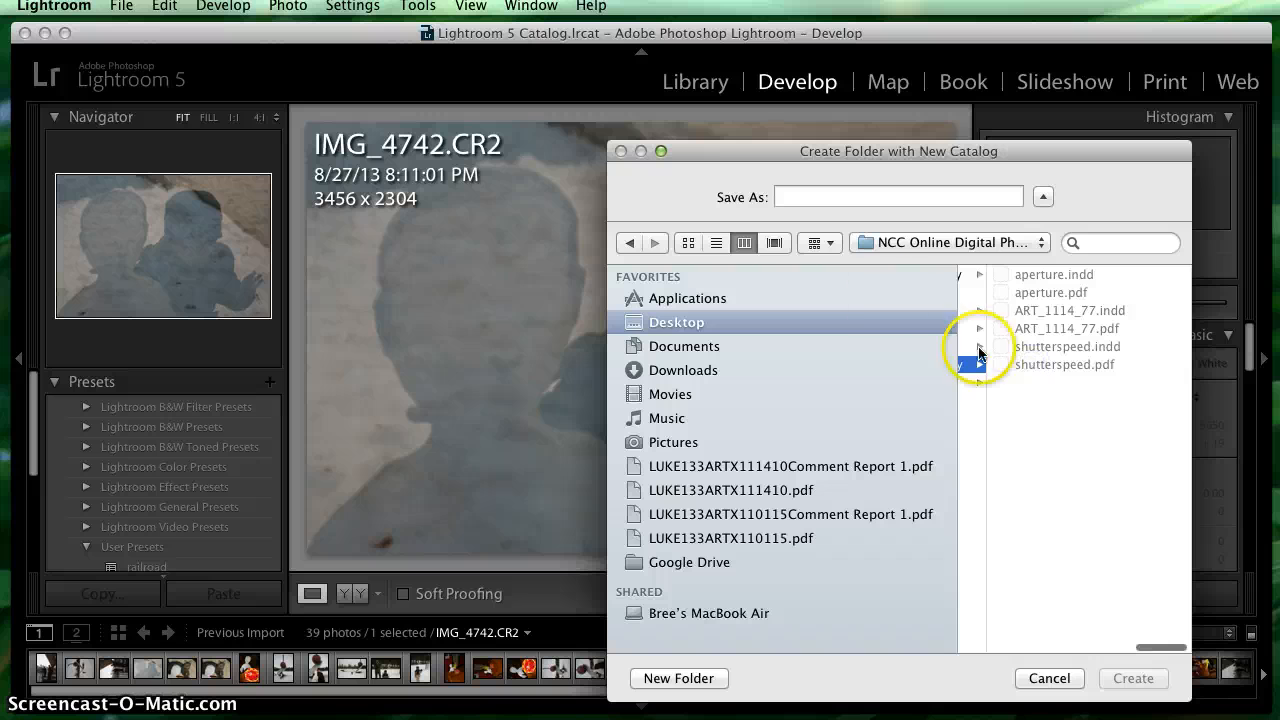
- Create a new folder named Digital Photography in the chosen save location
click(680, 678)
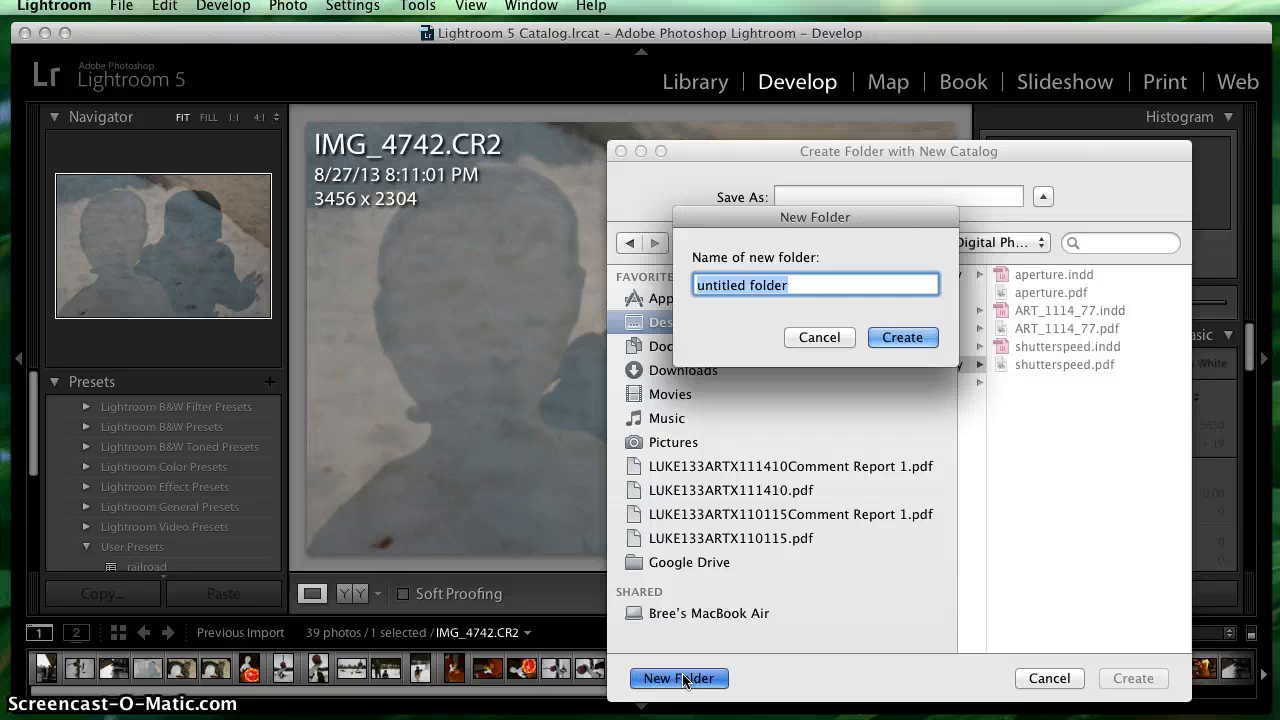
text(Digital Pho)
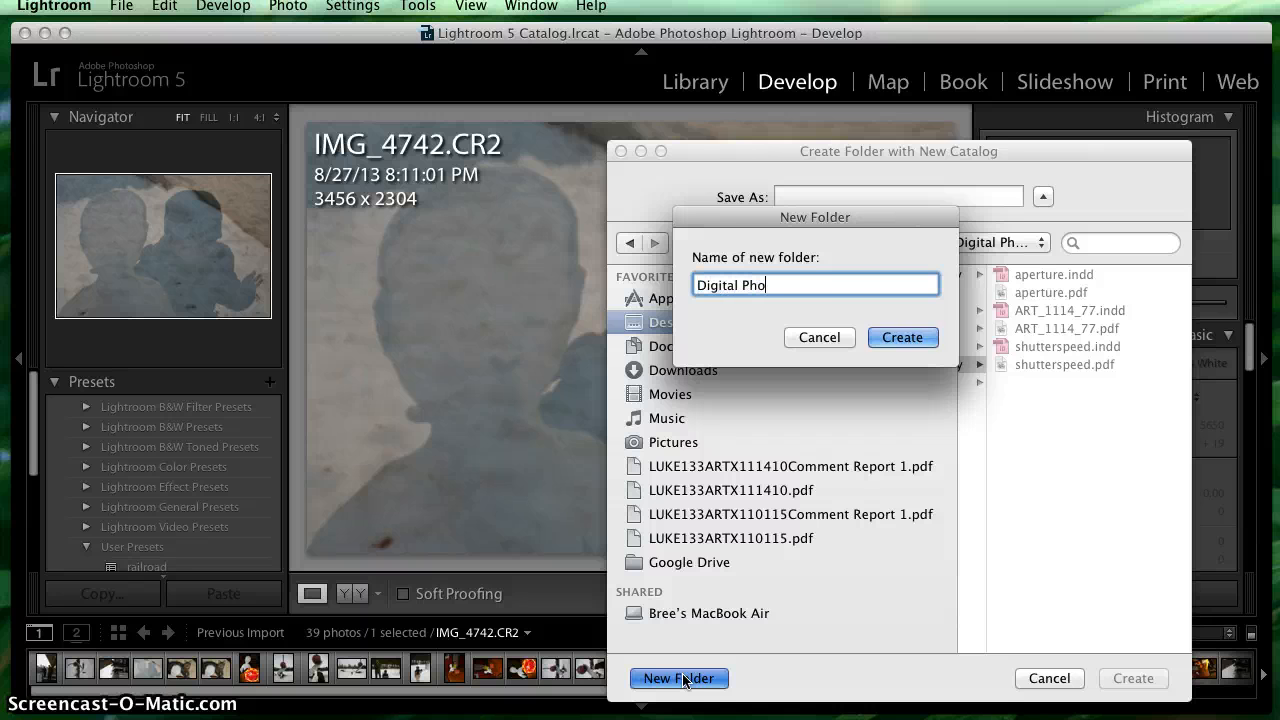
text(tography)
key(Return)
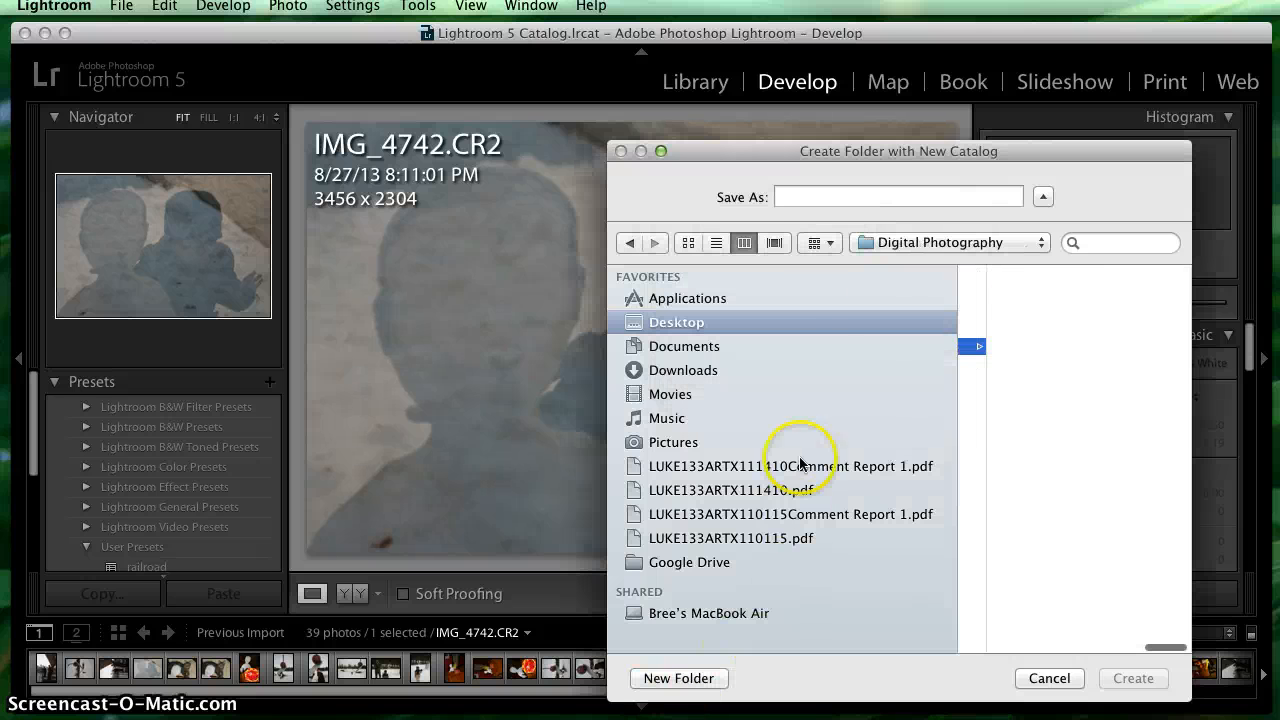
- Name the new catalog with the photographer's full name, create it, and skip backing up the current catalog this time
click(804, 200)
text(david)
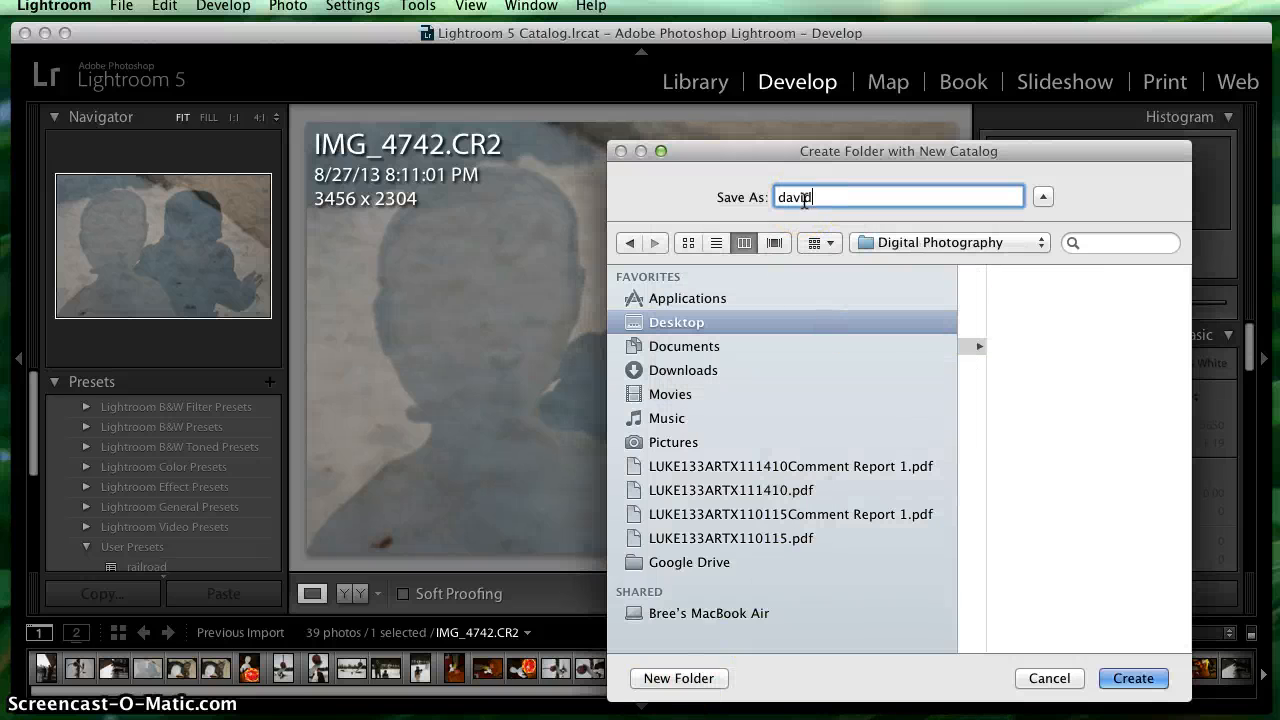
text(luke)
click(1126, 678)
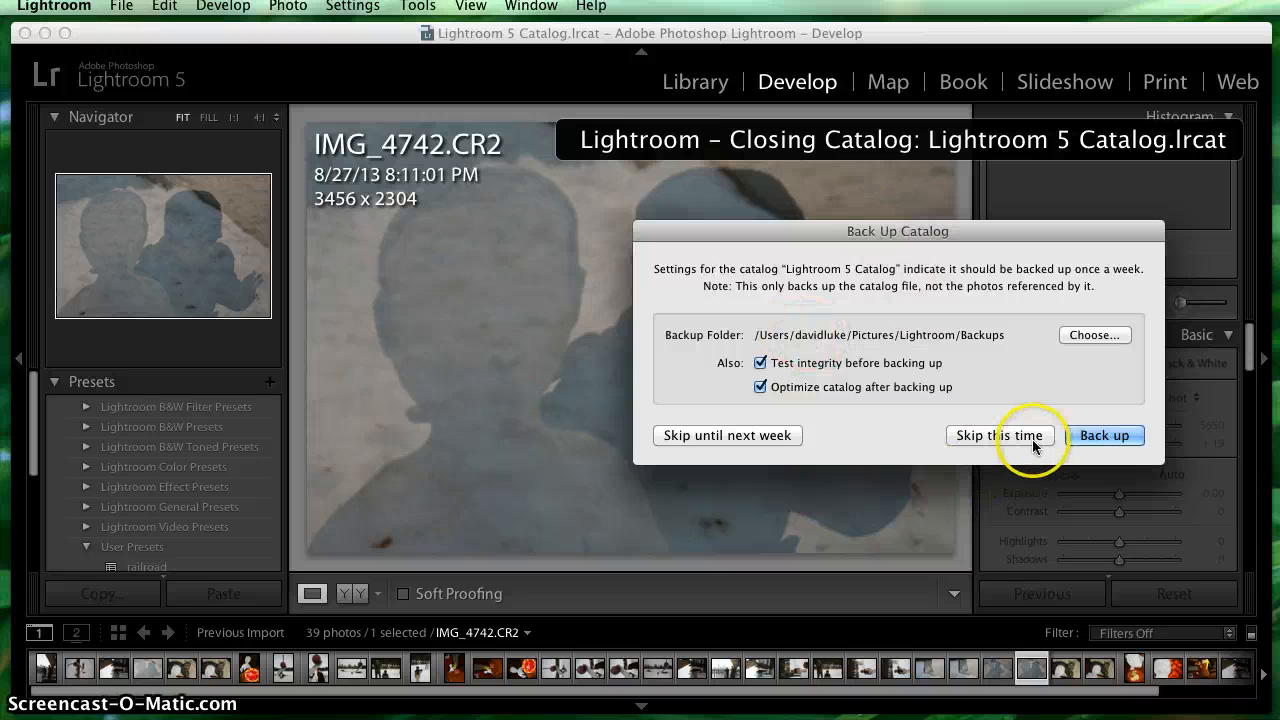
click(1000, 435)
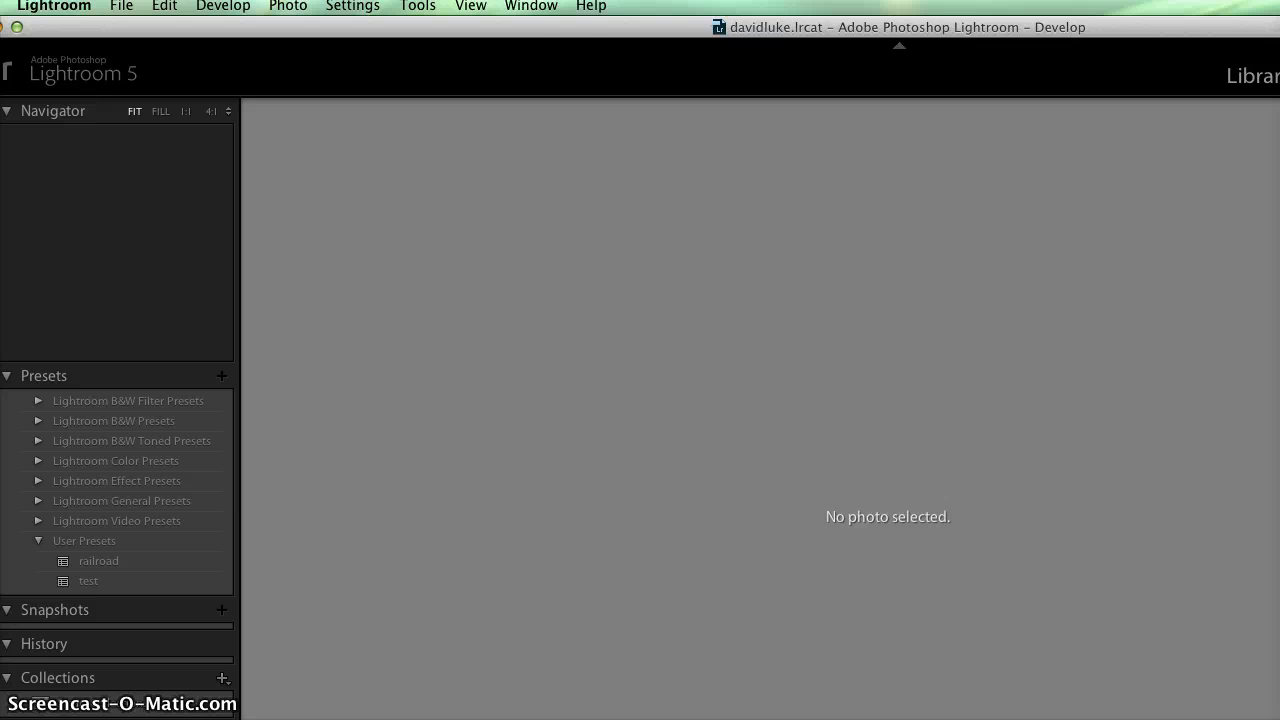
- Resize and reposition the new catalog's window so that it fits within the visible screen area
drag(1279, 719, 1250, 678)
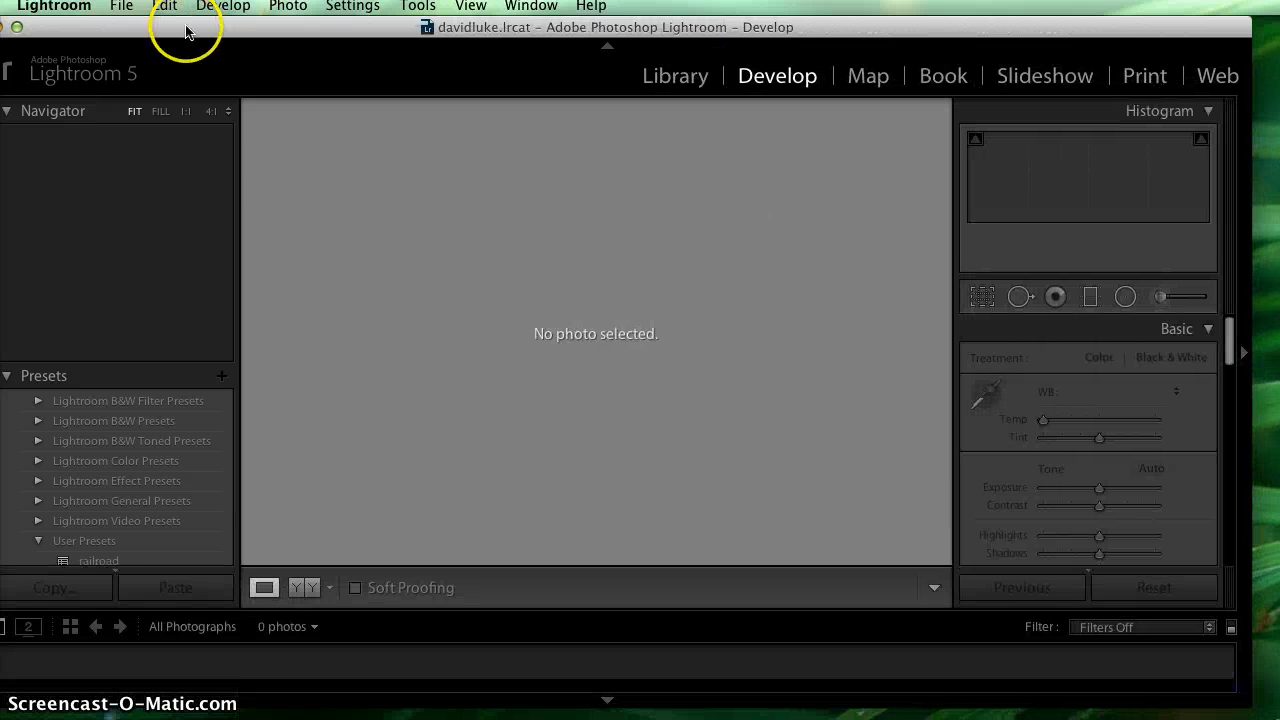
drag(186, 29, 217, 30)
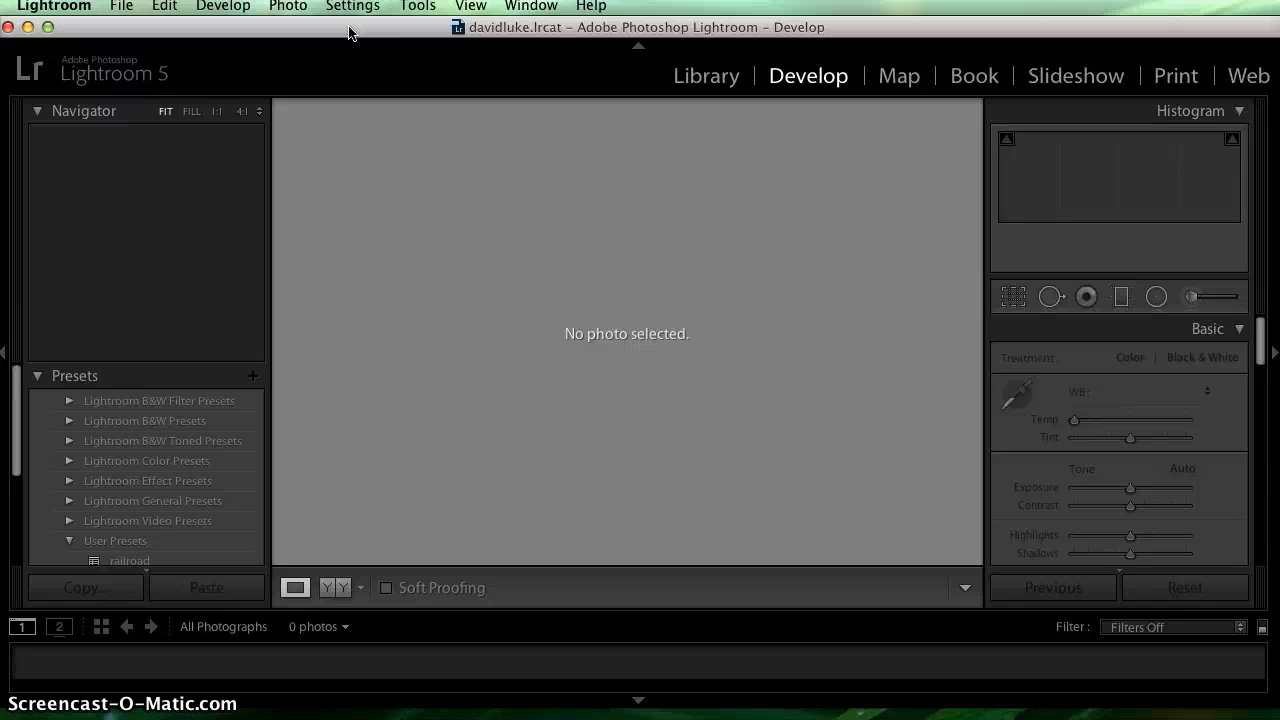
drag(349, 33, 358, 43)
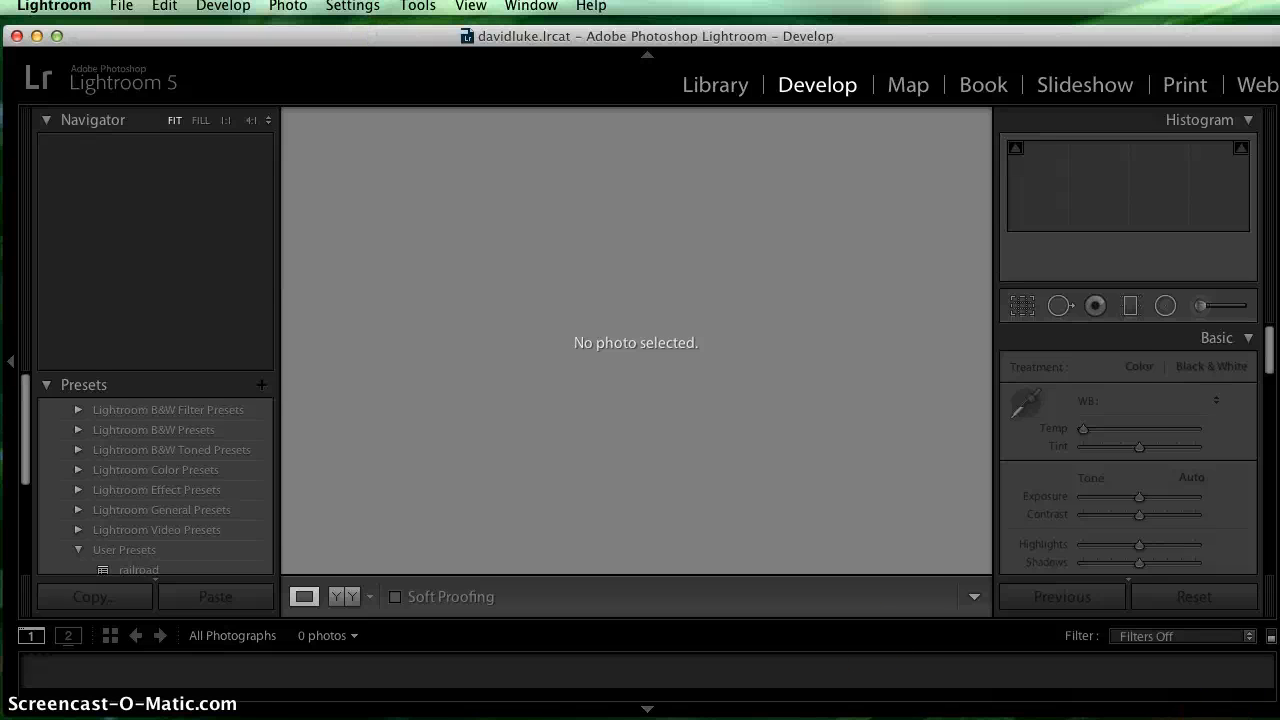
drag(1279, 716, 1274, 715)
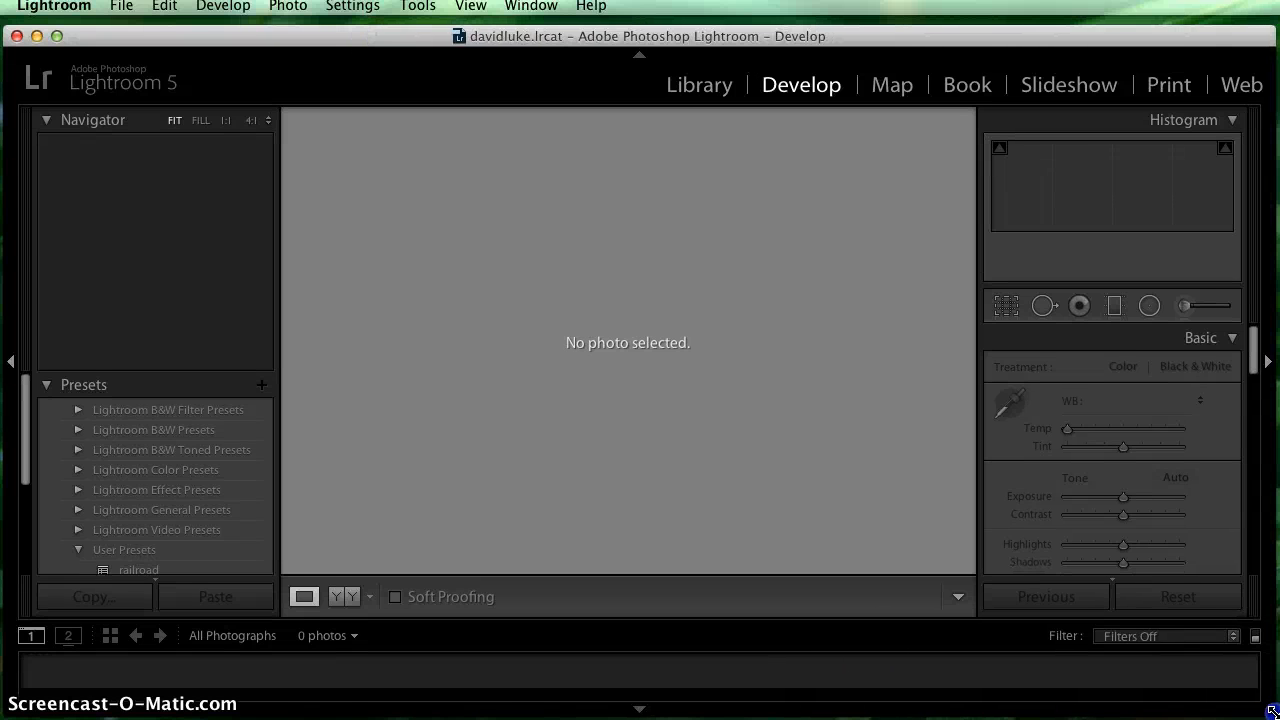
drag(942, 33, 943, 30)
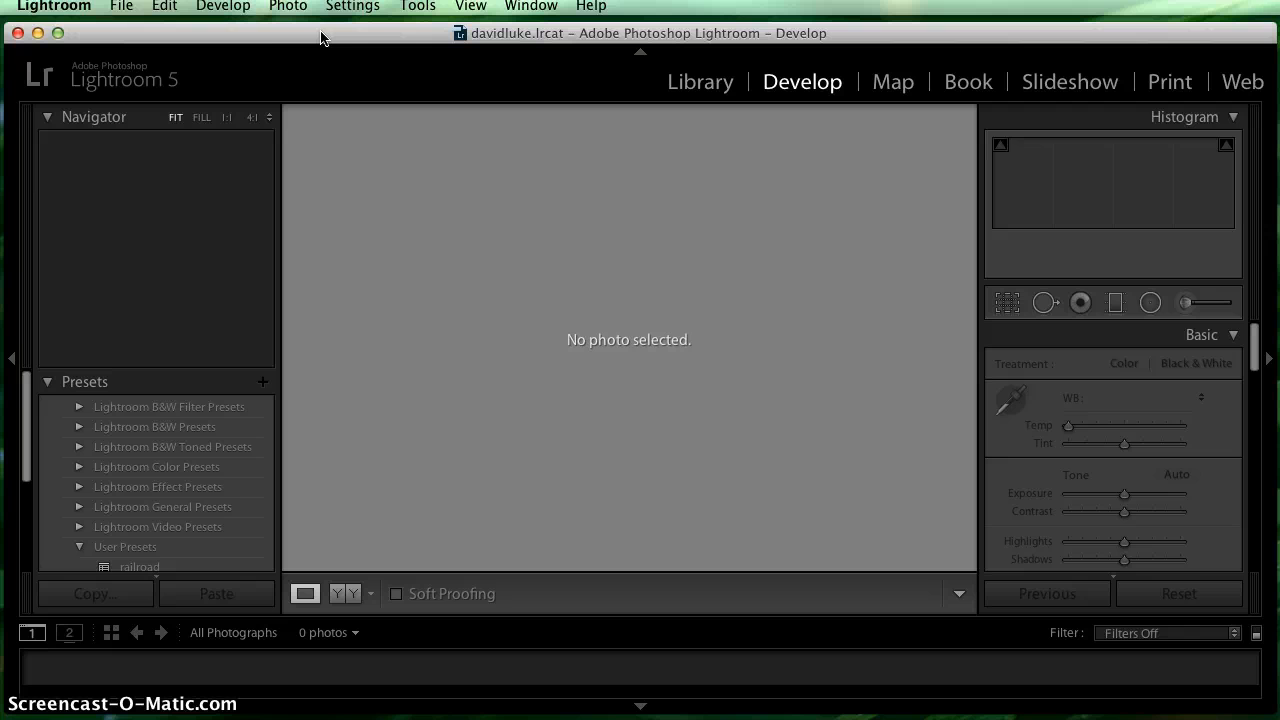
- Open the photo import and set it to Copy as DNG from the Canon EOS DIGITAL REBEL XT
click(121, 6)
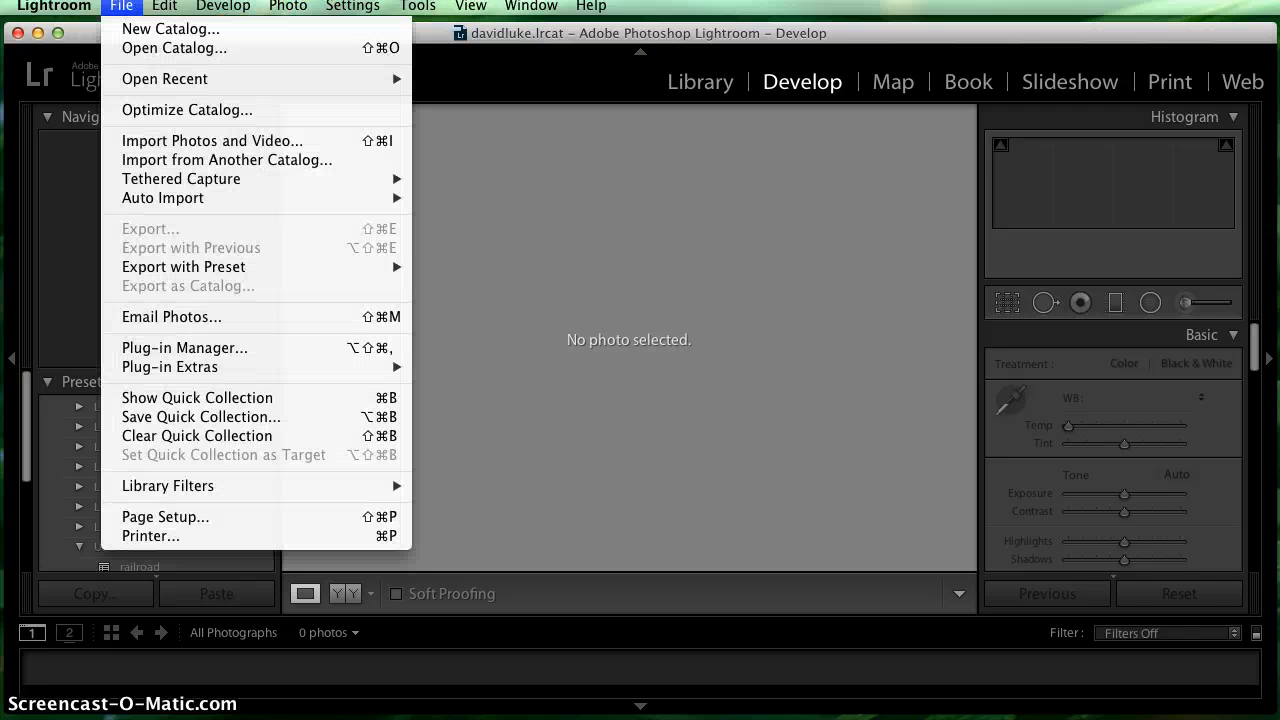
click(133, 148)
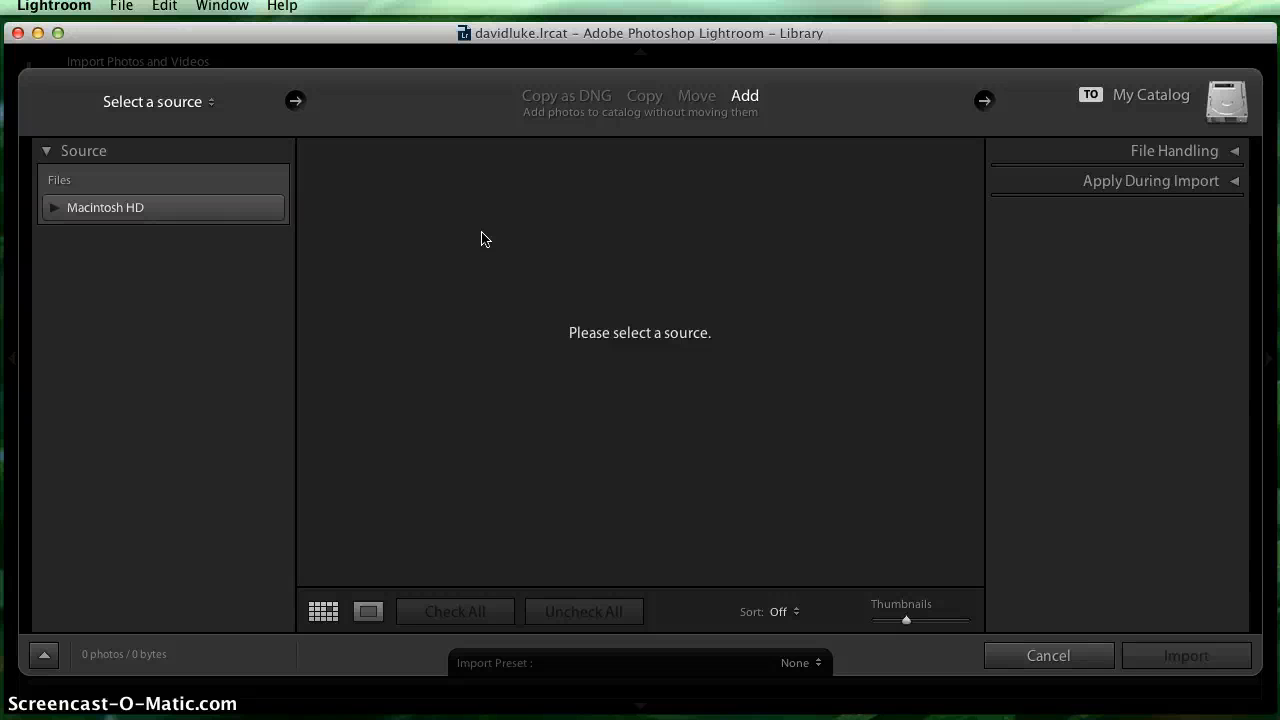
click(565, 98)
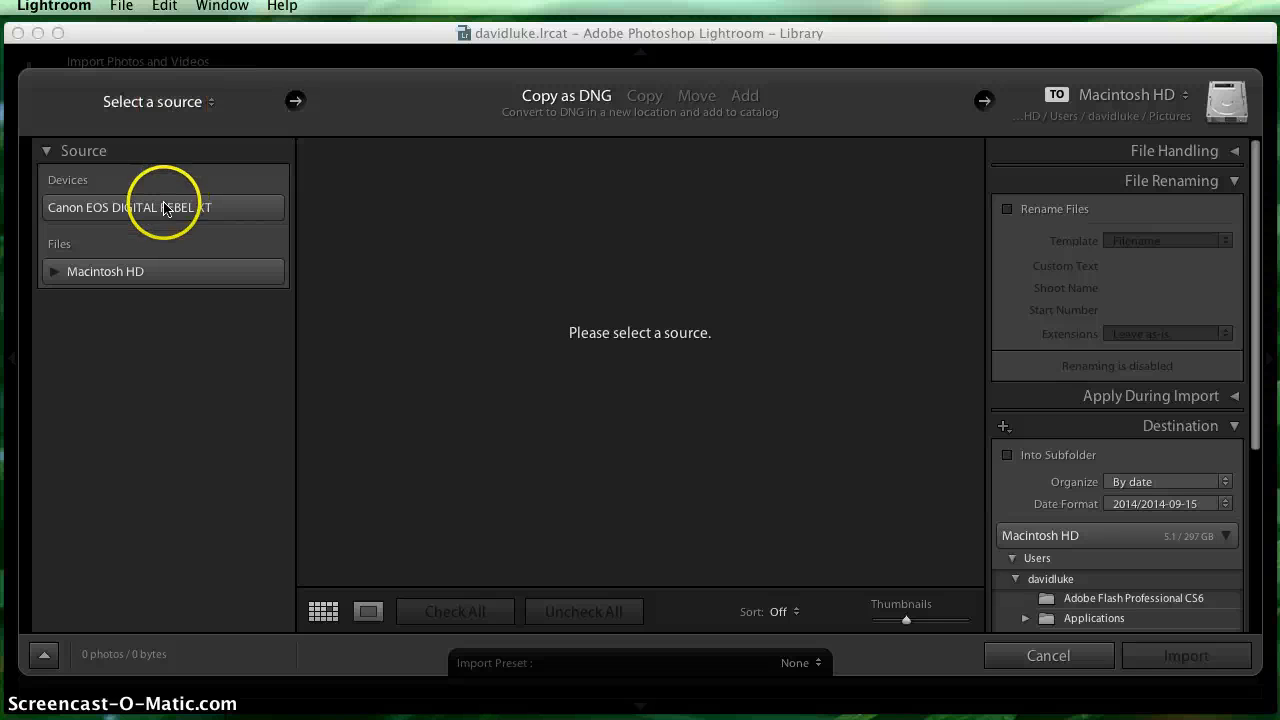
click(118, 220)
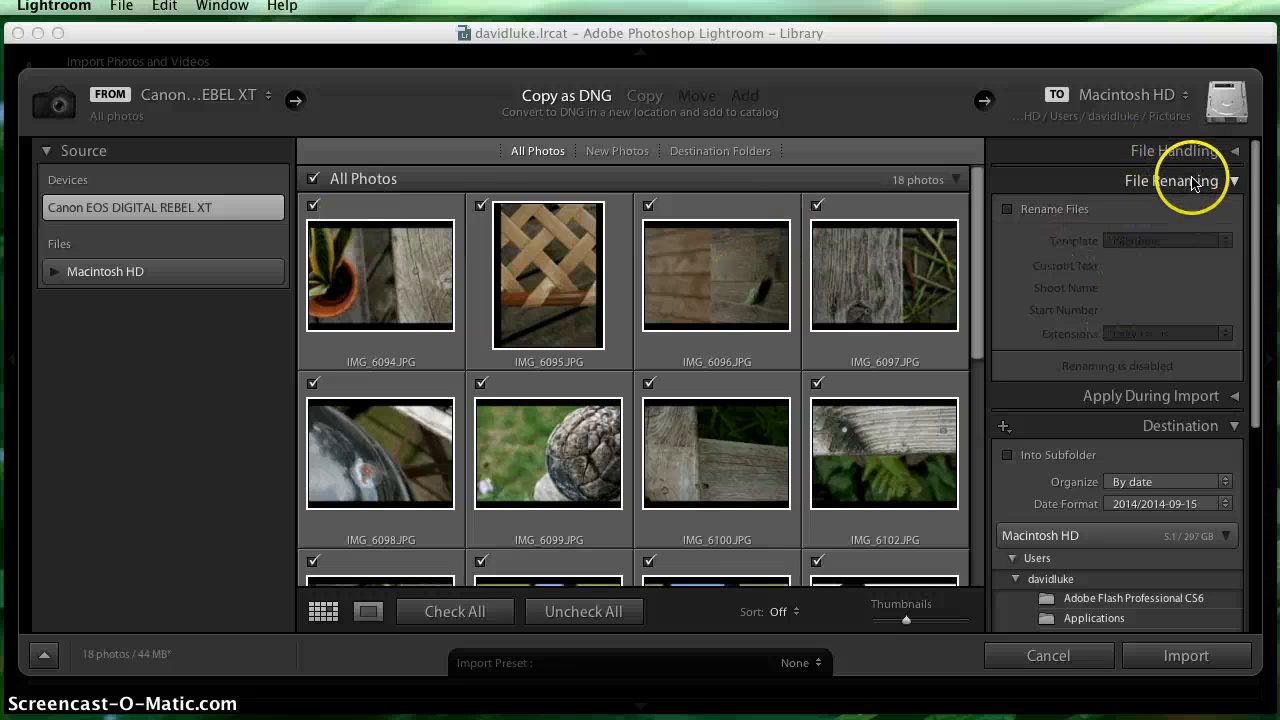
- Collapse the File Renaming settings of the import and keep the Destination settings expanded
drag(1251, 274, 1258, 140)
click(1234, 181)
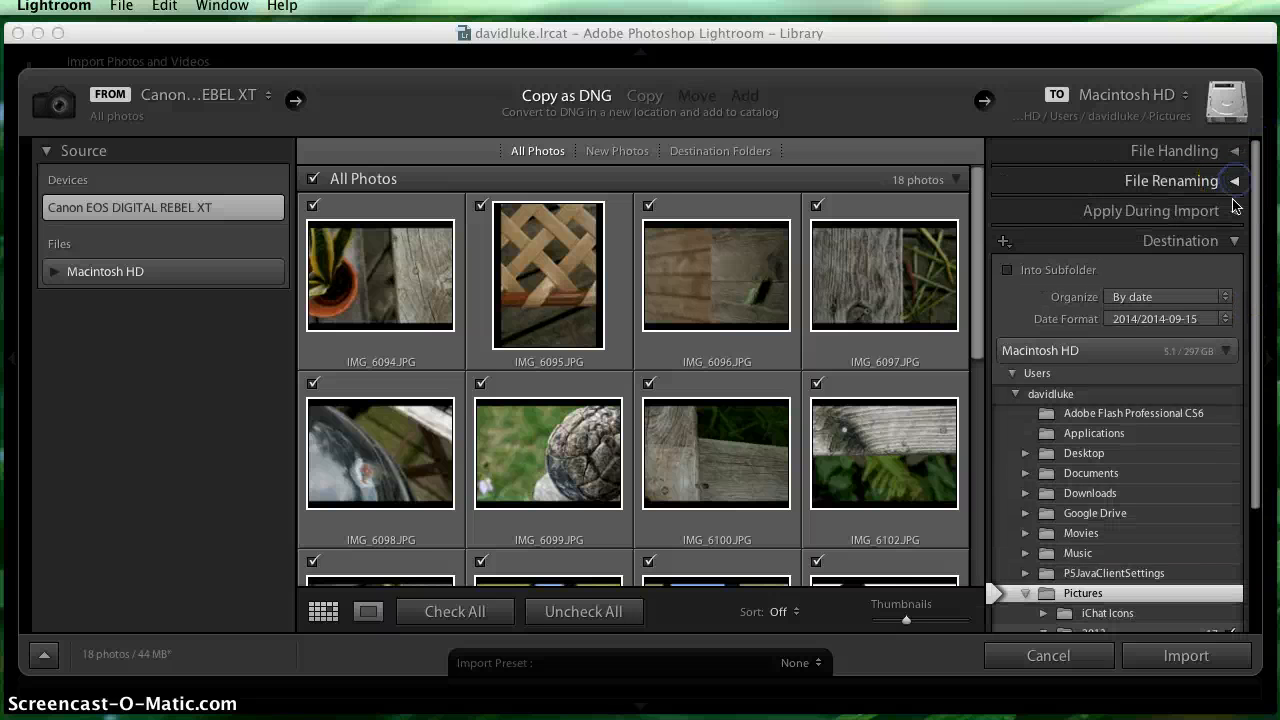
click(1234, 240)
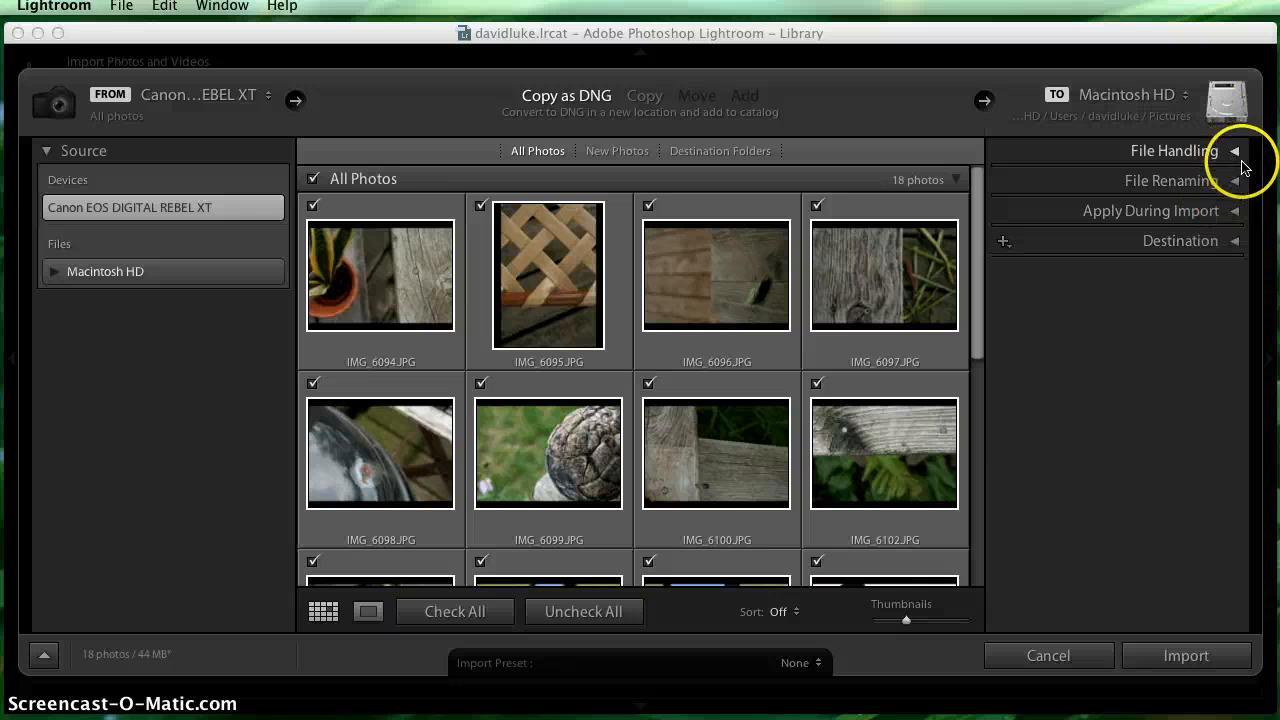
click(1234, 248)
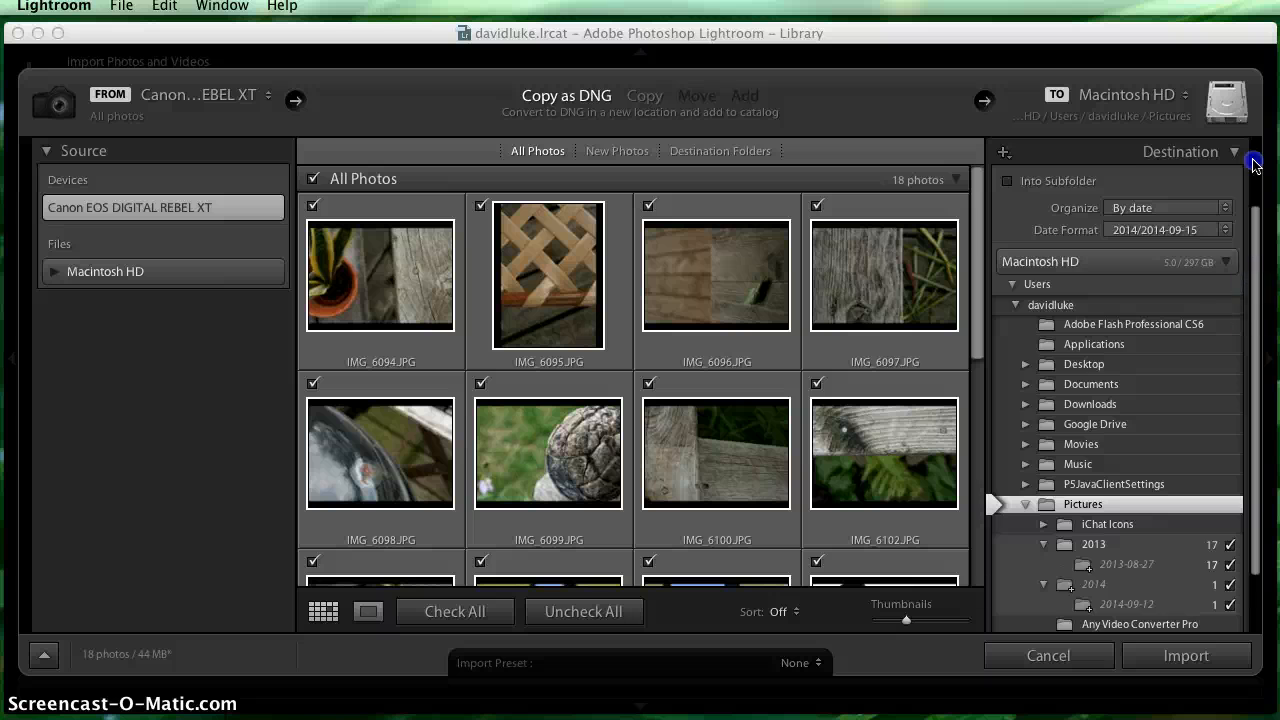
- Browse the import destination to the Stuff folder inside the Desktop folder
scroll(1256, 165, up, 3)
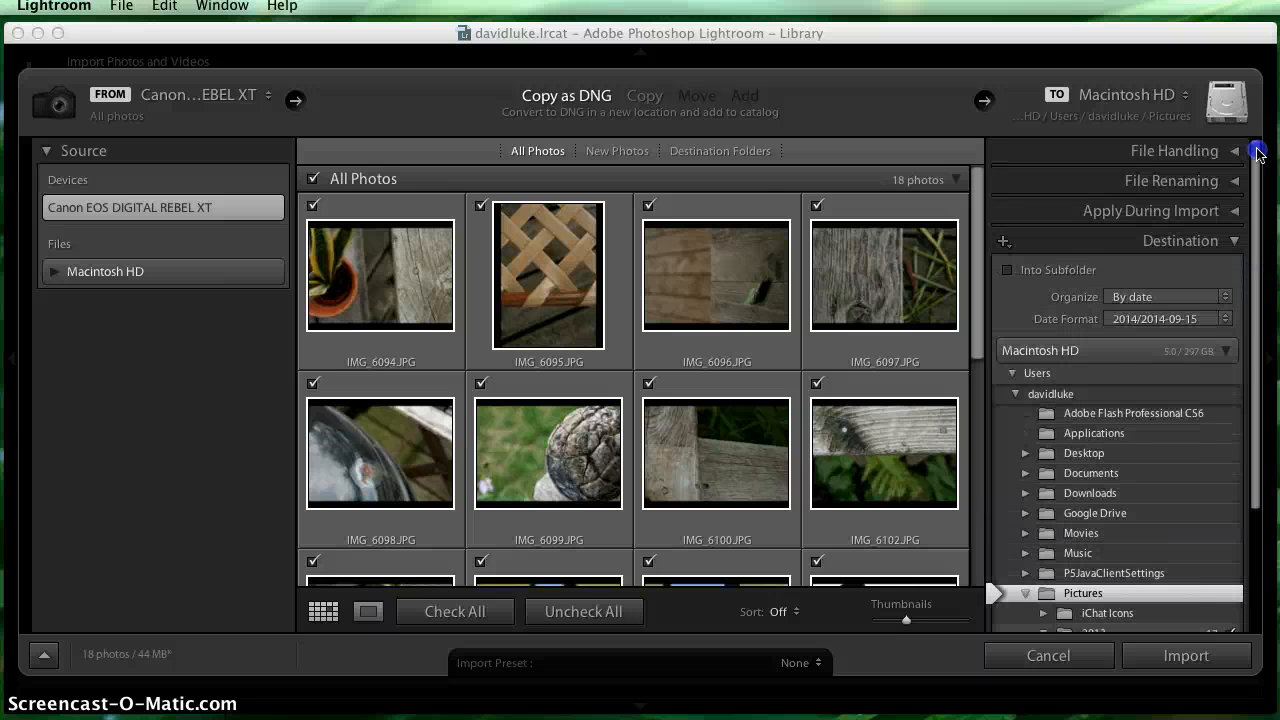
scroll(1258, 190, down, 5)
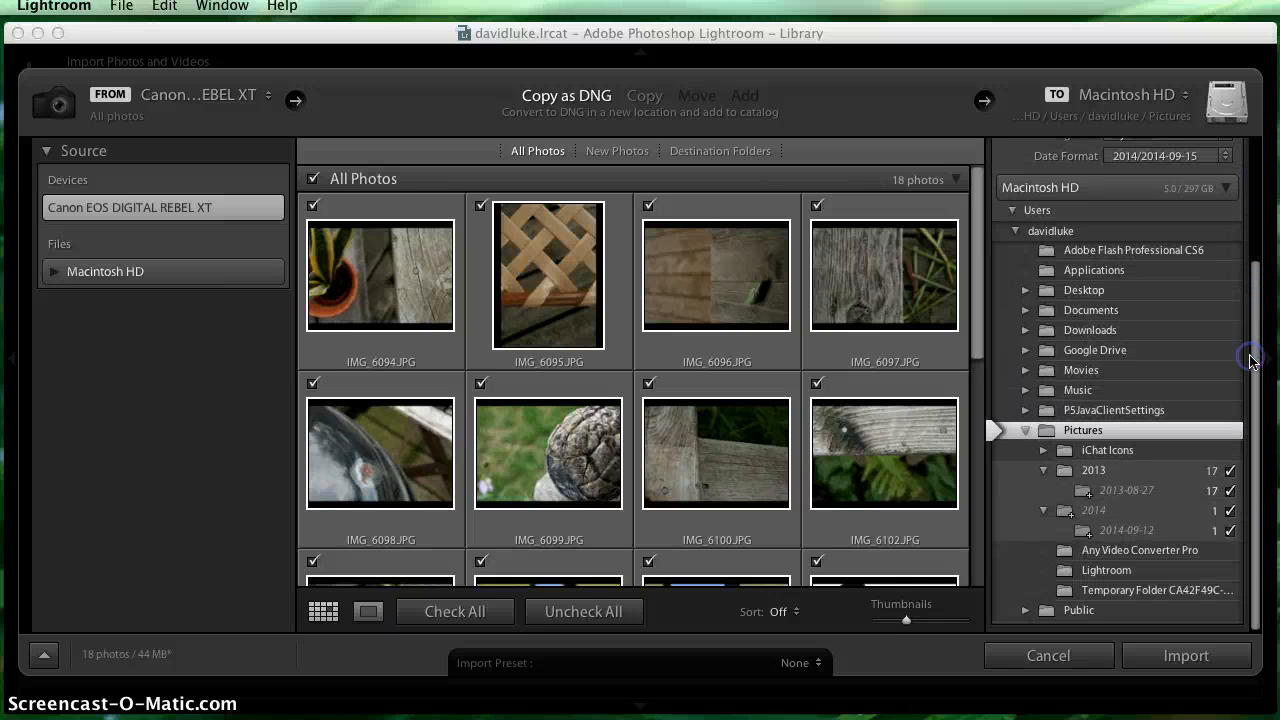
drag(1250, 300, 1254, 158)
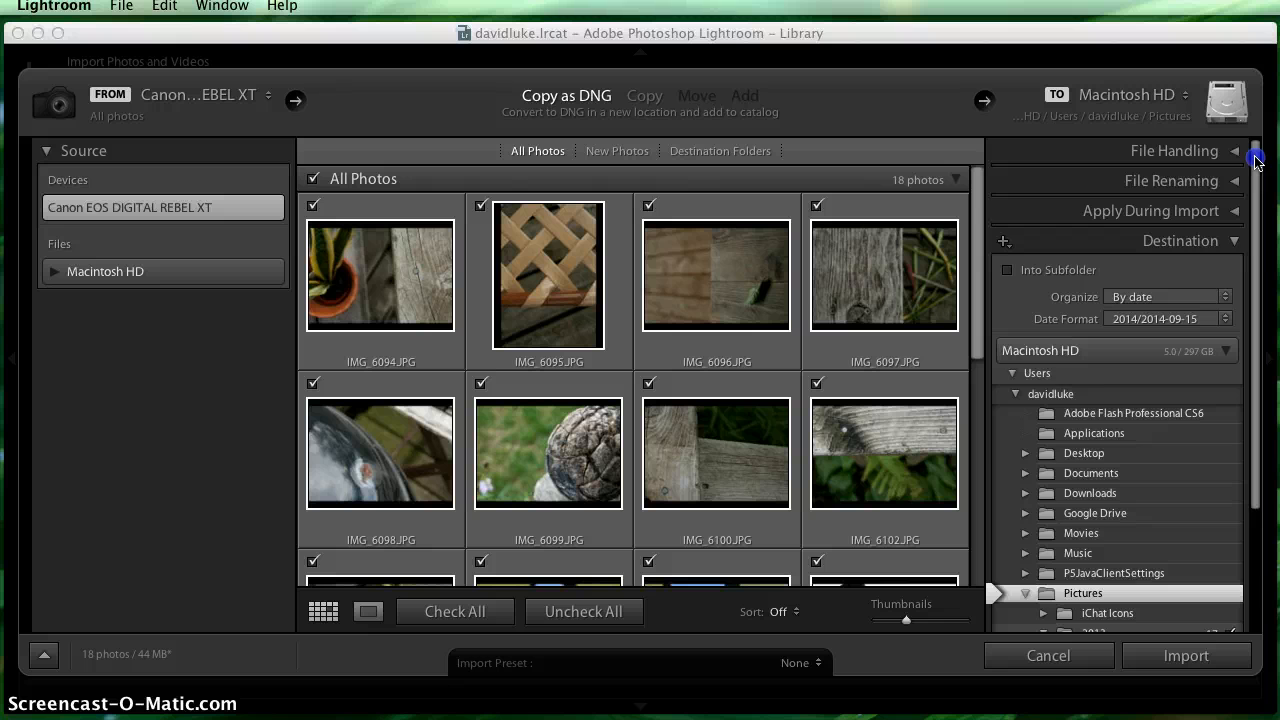
drag(1256, 160, 1256, 376)
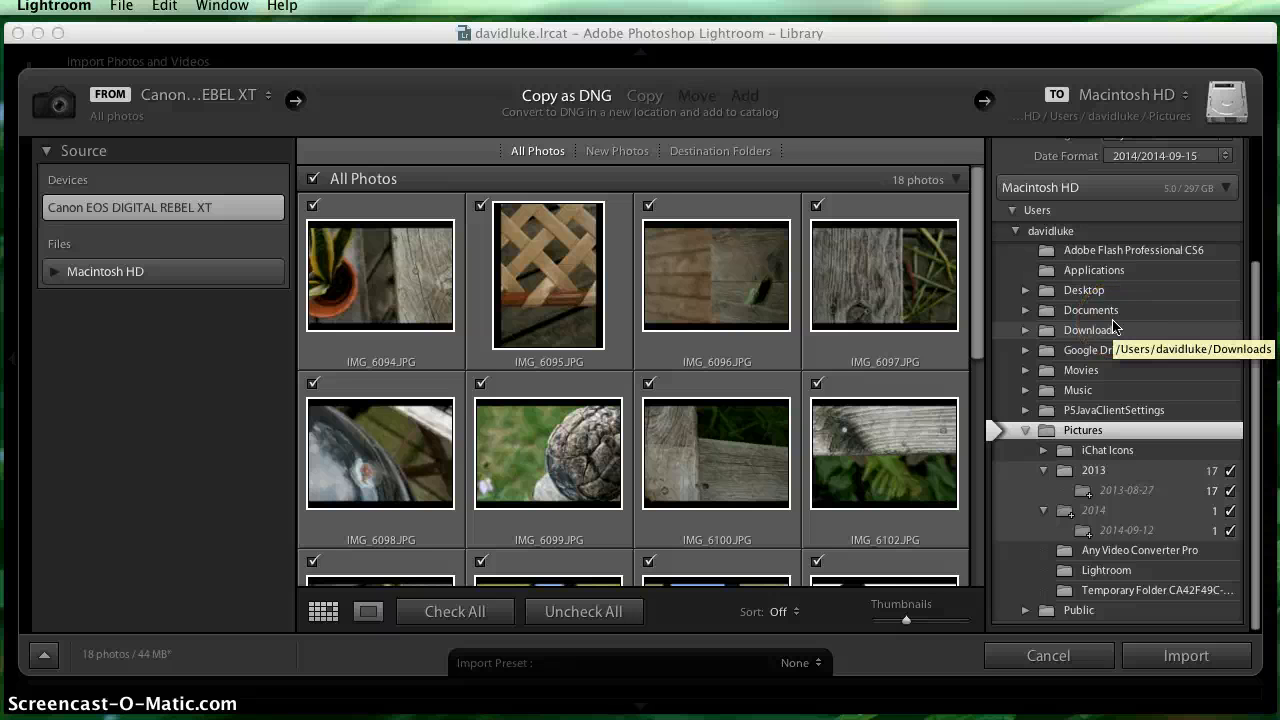
click(1047, 296)
click(1030, 292)
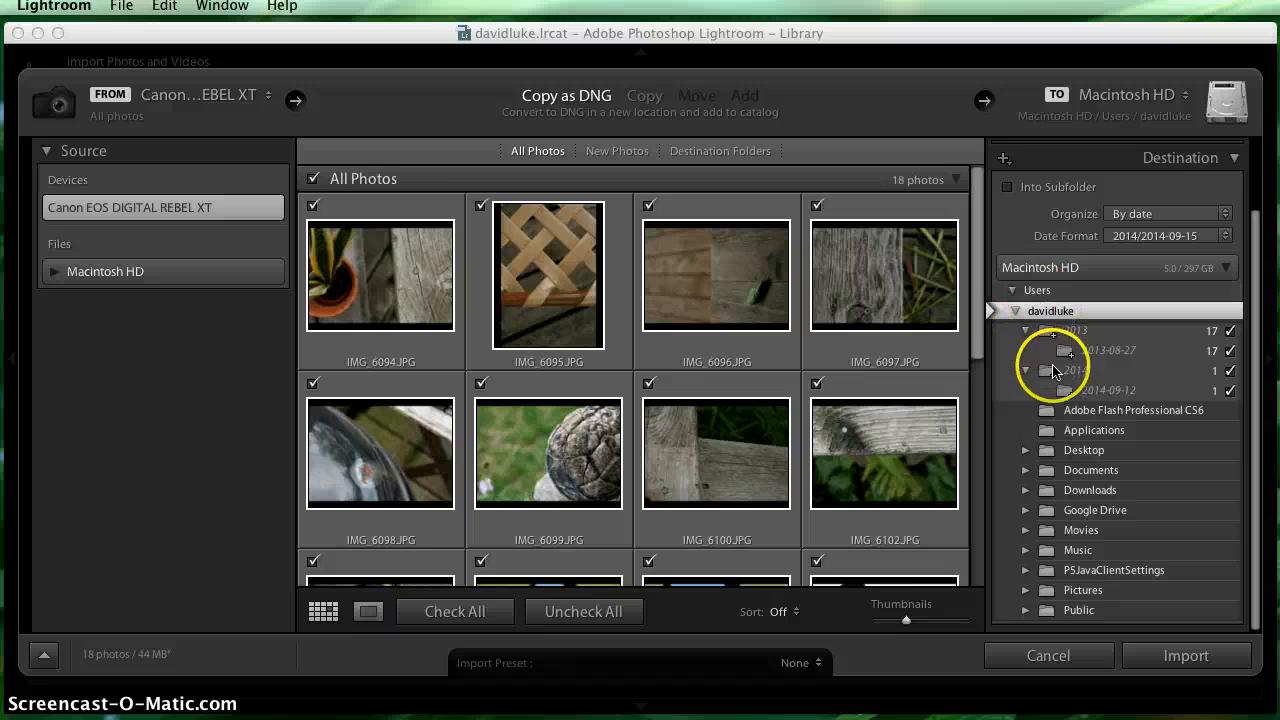
click(1045, 450)
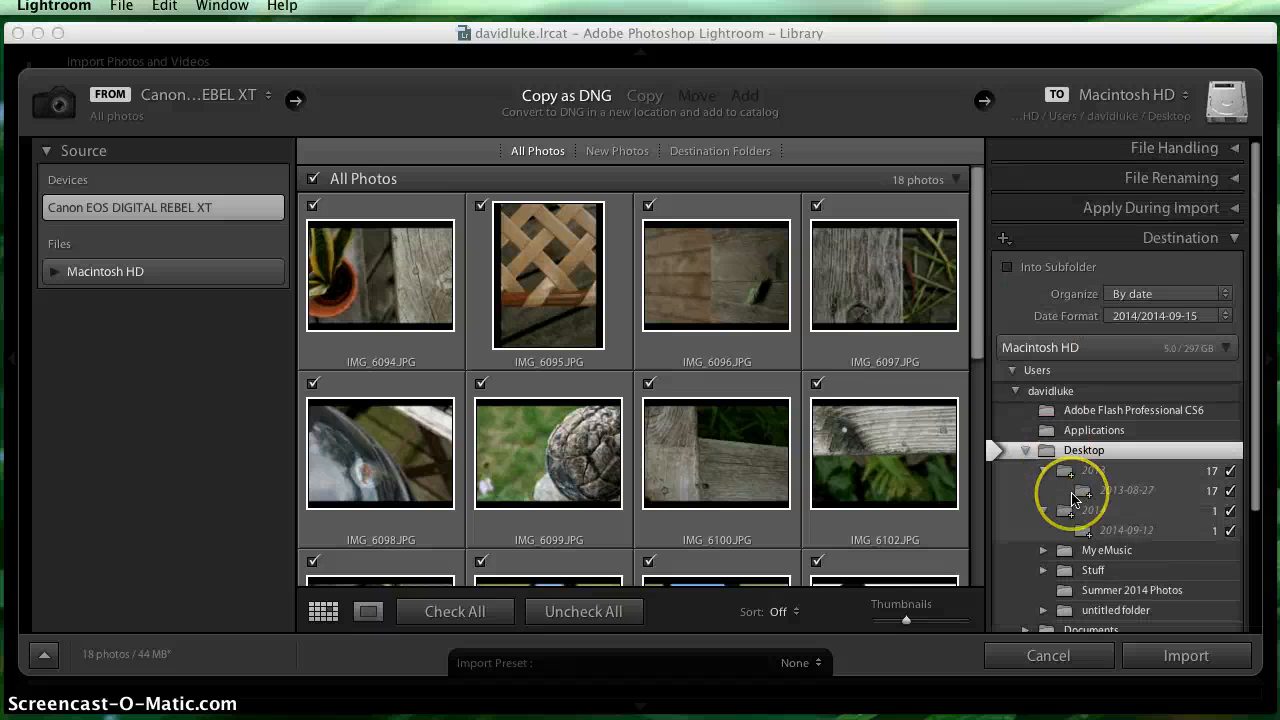
scroll(1073, 498, down, 2)
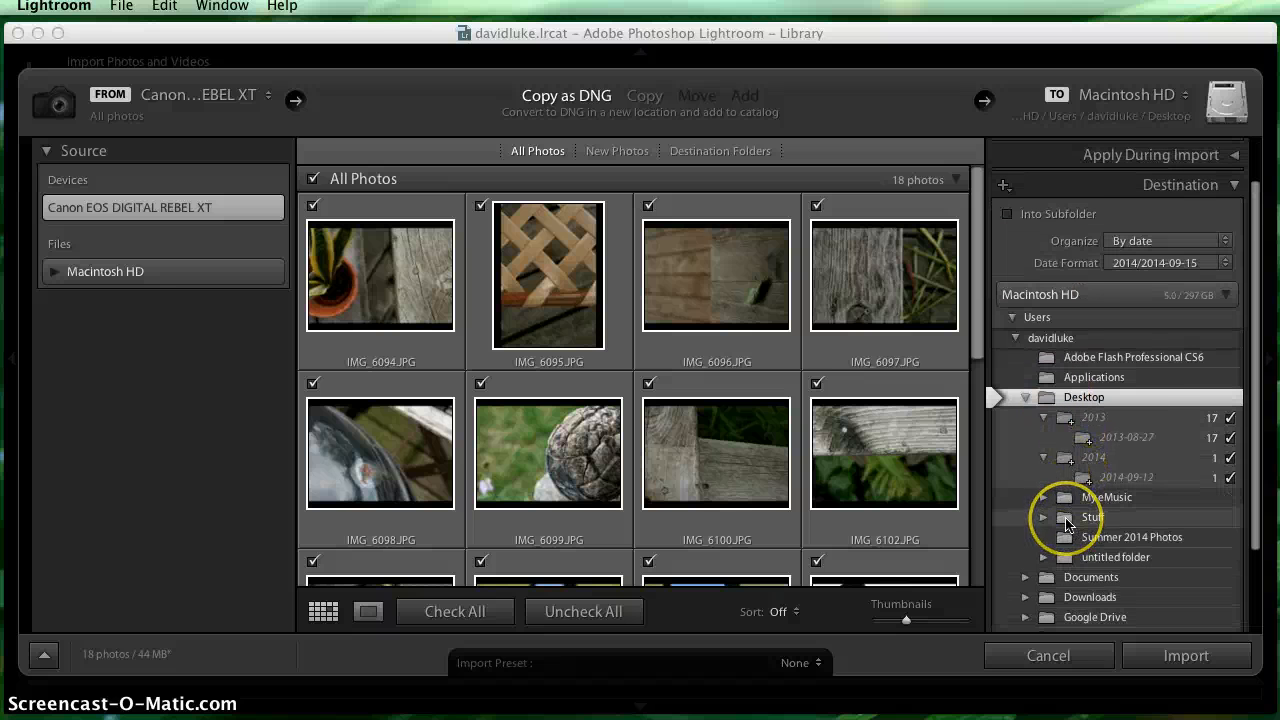
click(1067, 520)
- Within Stuff, open Teaching and Fall 2014 and choose the NCC Online Digital Photography folder as the import destination
scroll(1079, 500, down, 5)
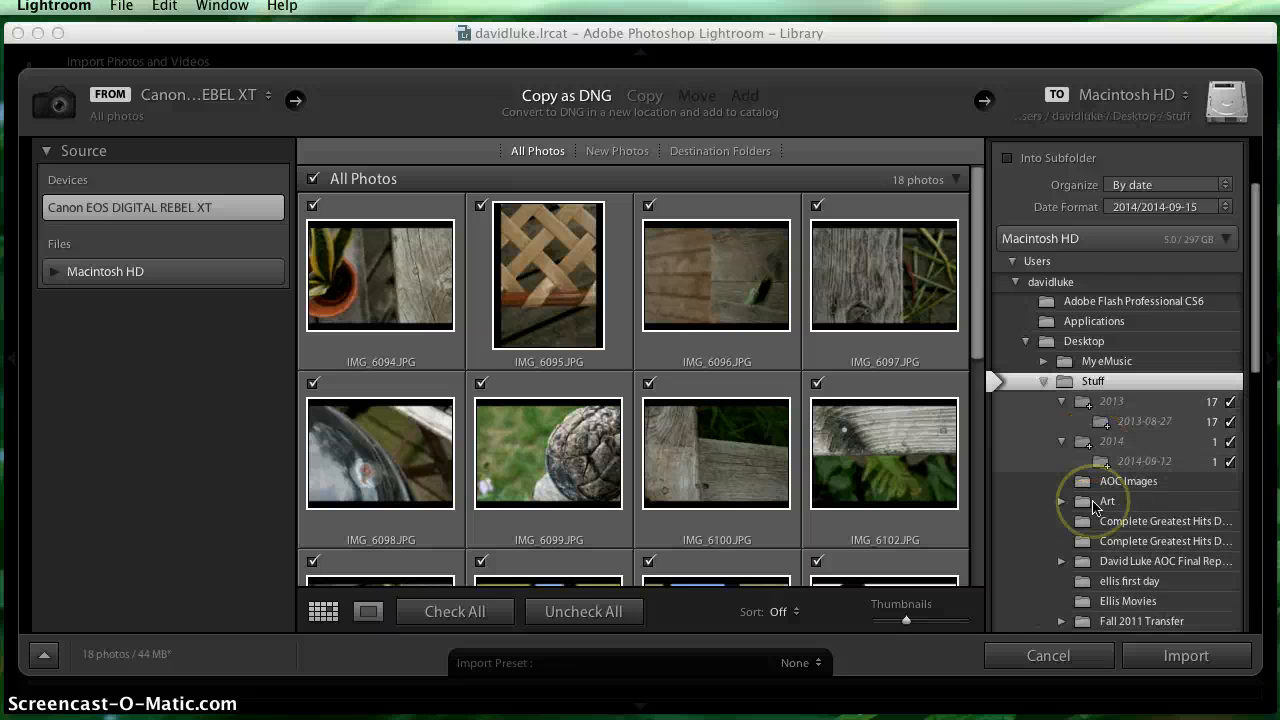
scroll(1093, 505, down, 5)
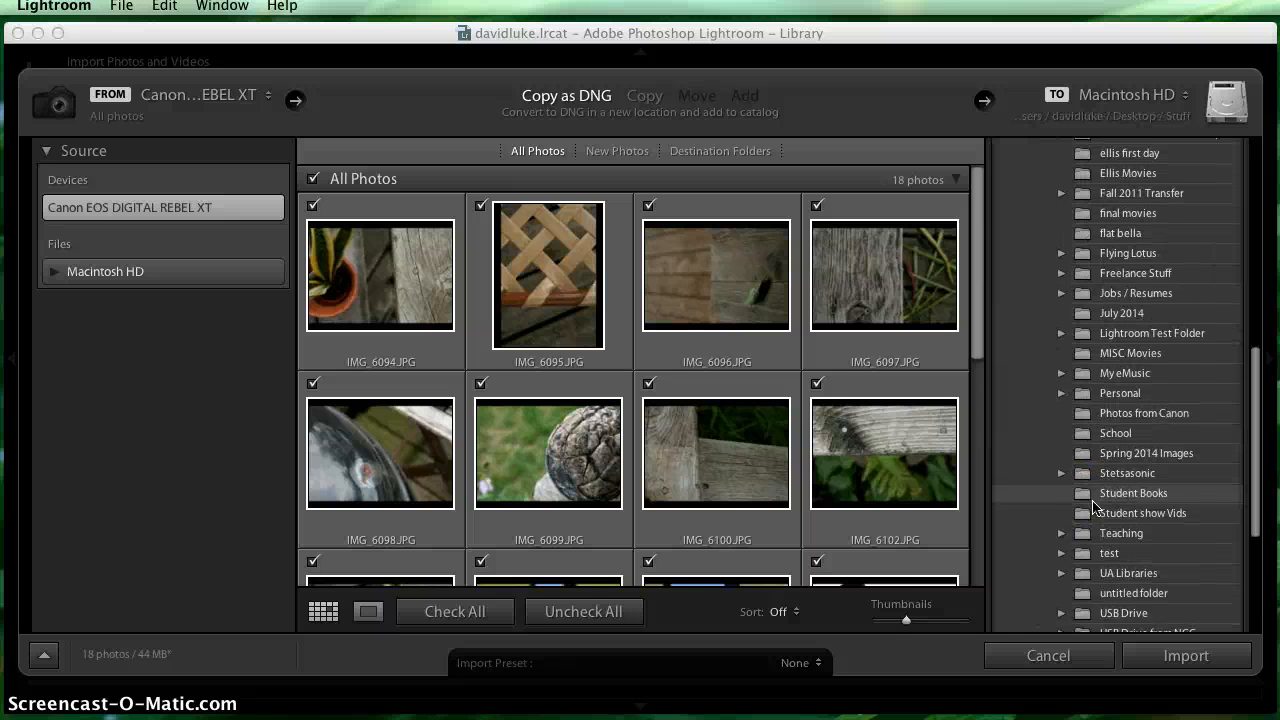
click(1091, 485)
click(1087, 478)
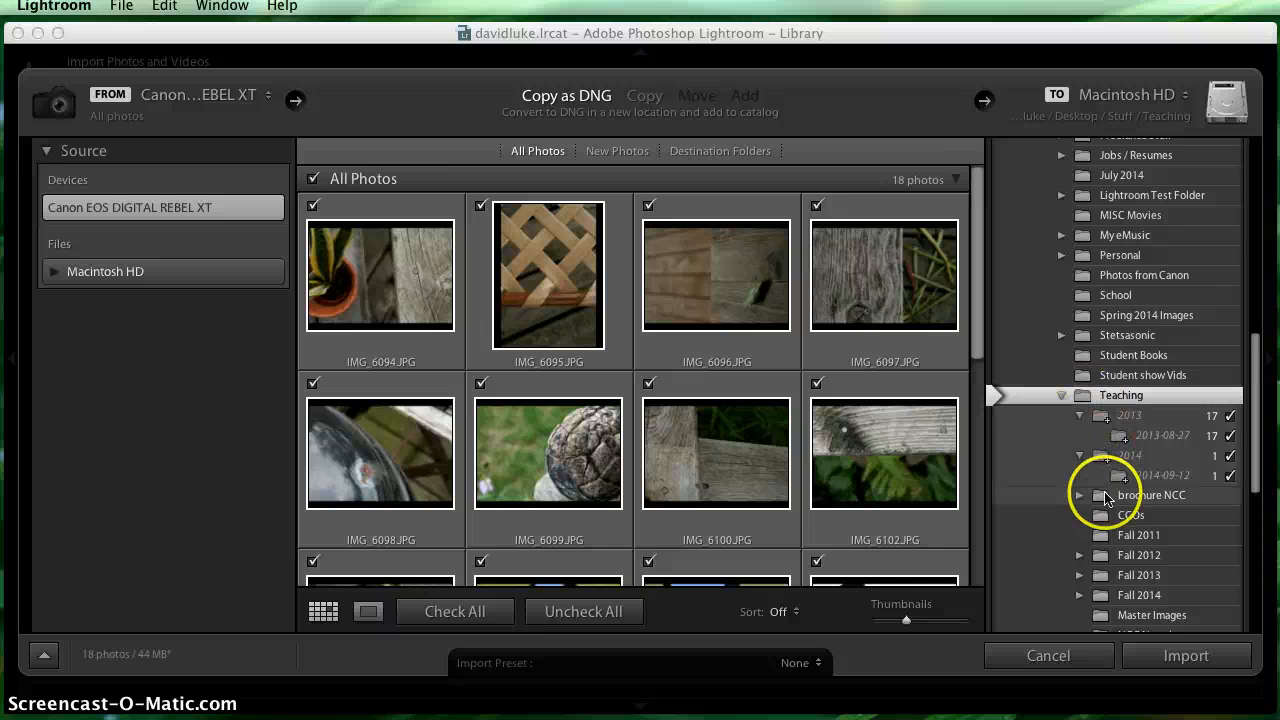
scroll(1100, 540, down, 2)
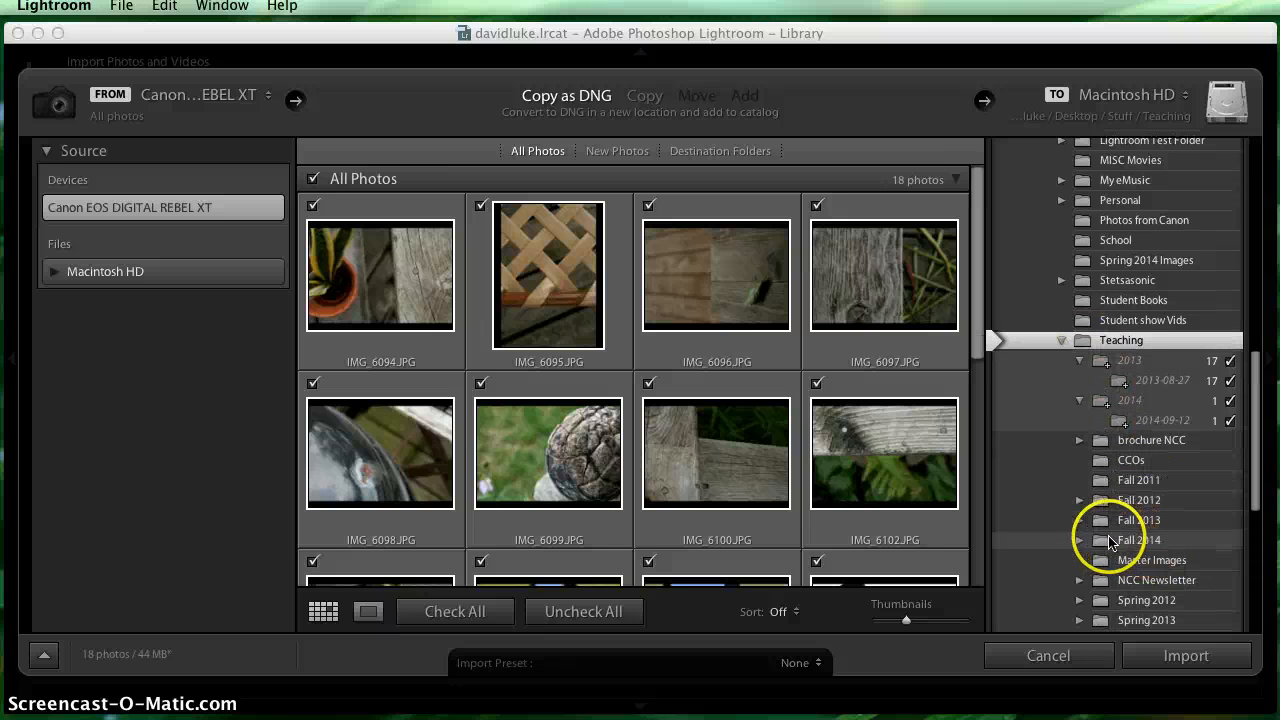
click(1080, 540)
scroll(1097, 528, down, 3)
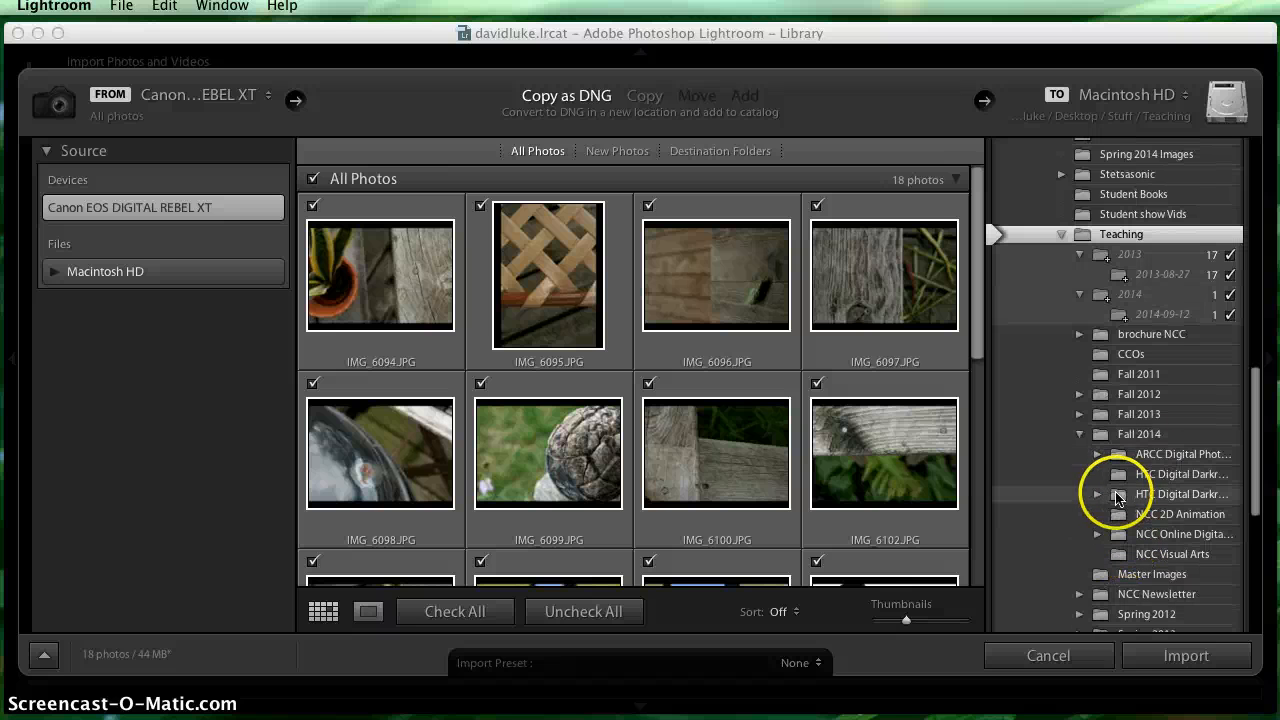
click(1120, 536)
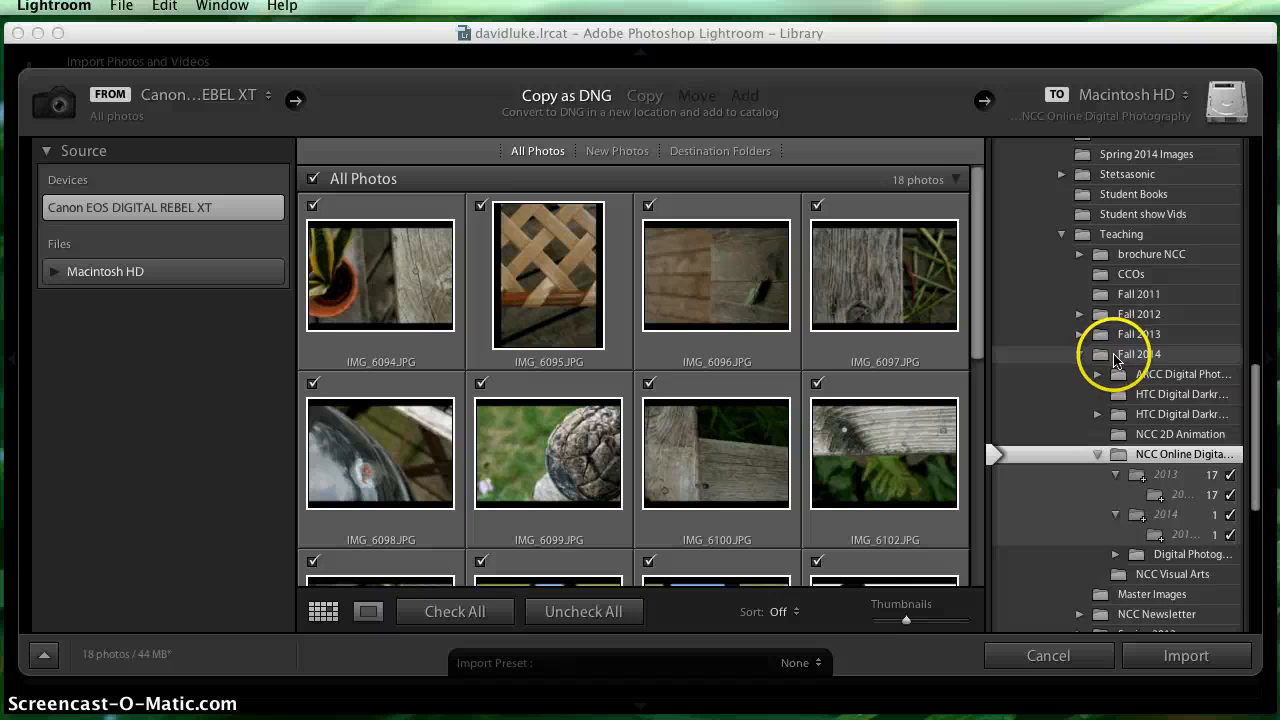
- Review the Destination options and the chosen folder's place in the folder tree
scroll(1130, 505, down, 2)
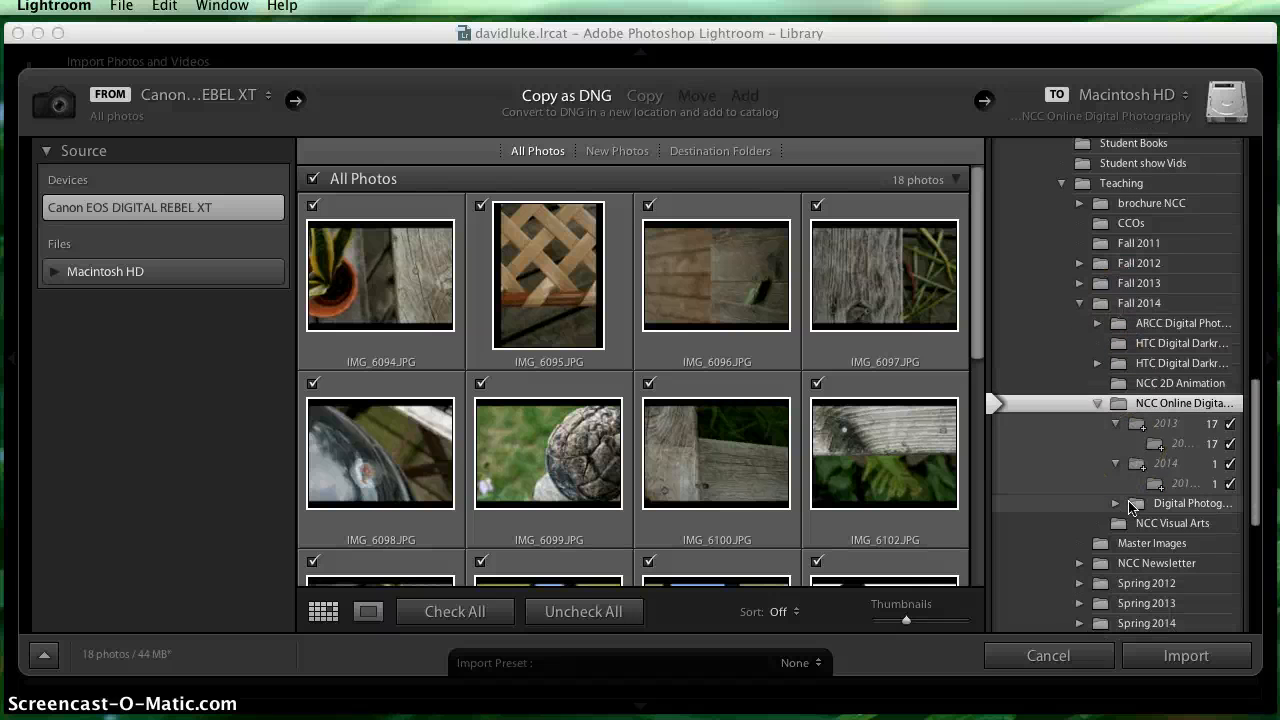
scroll(1131, 507, up, 2)
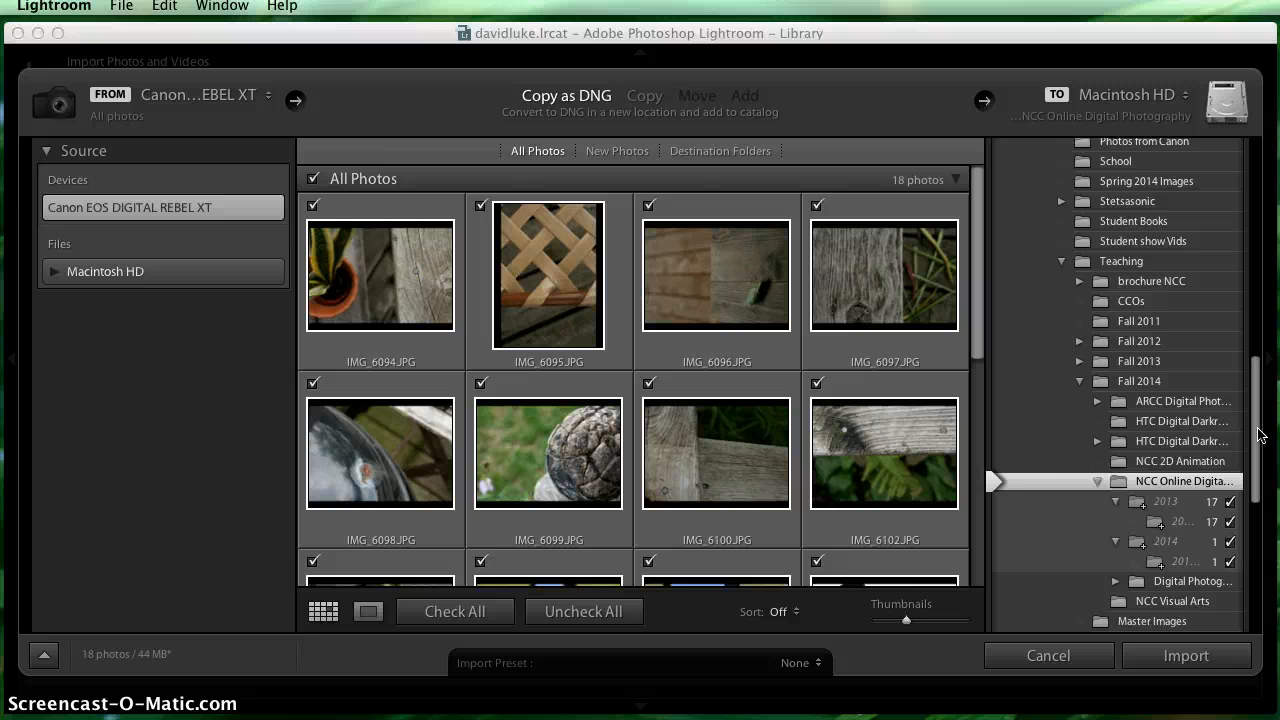
drag(1256, 262, 1263, 183)
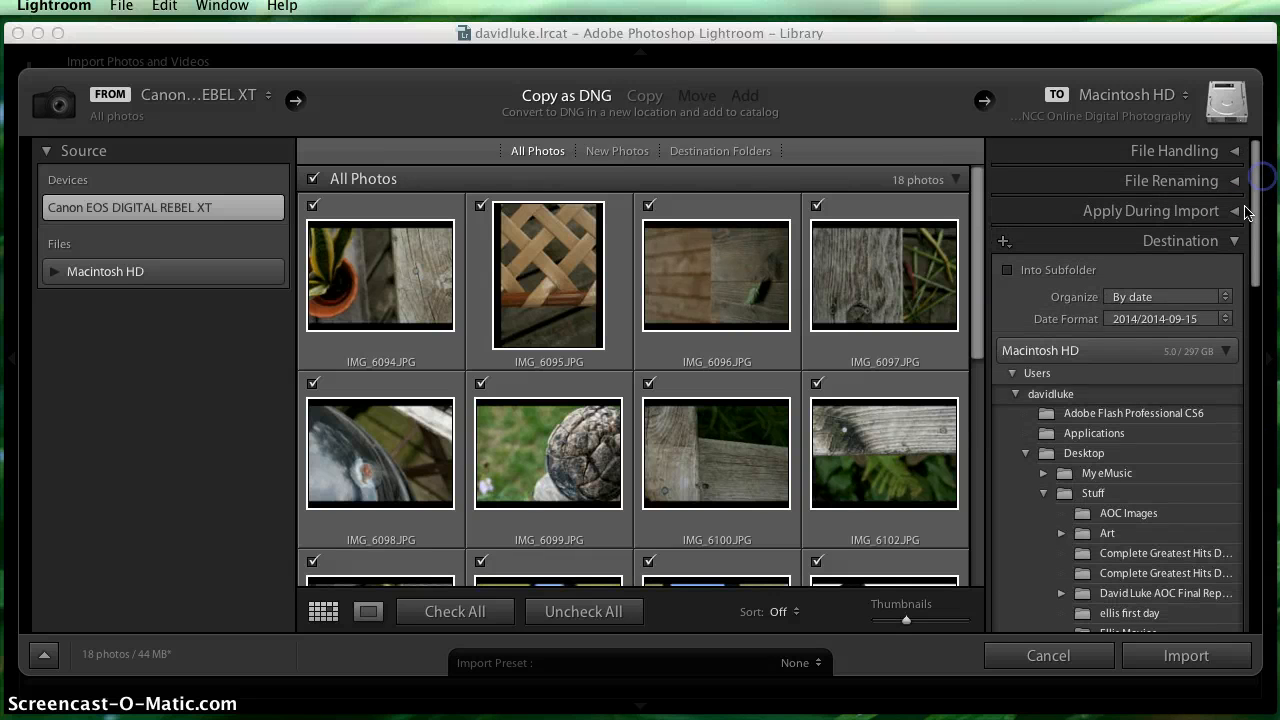
drag(1257, 223, 1257, 410)
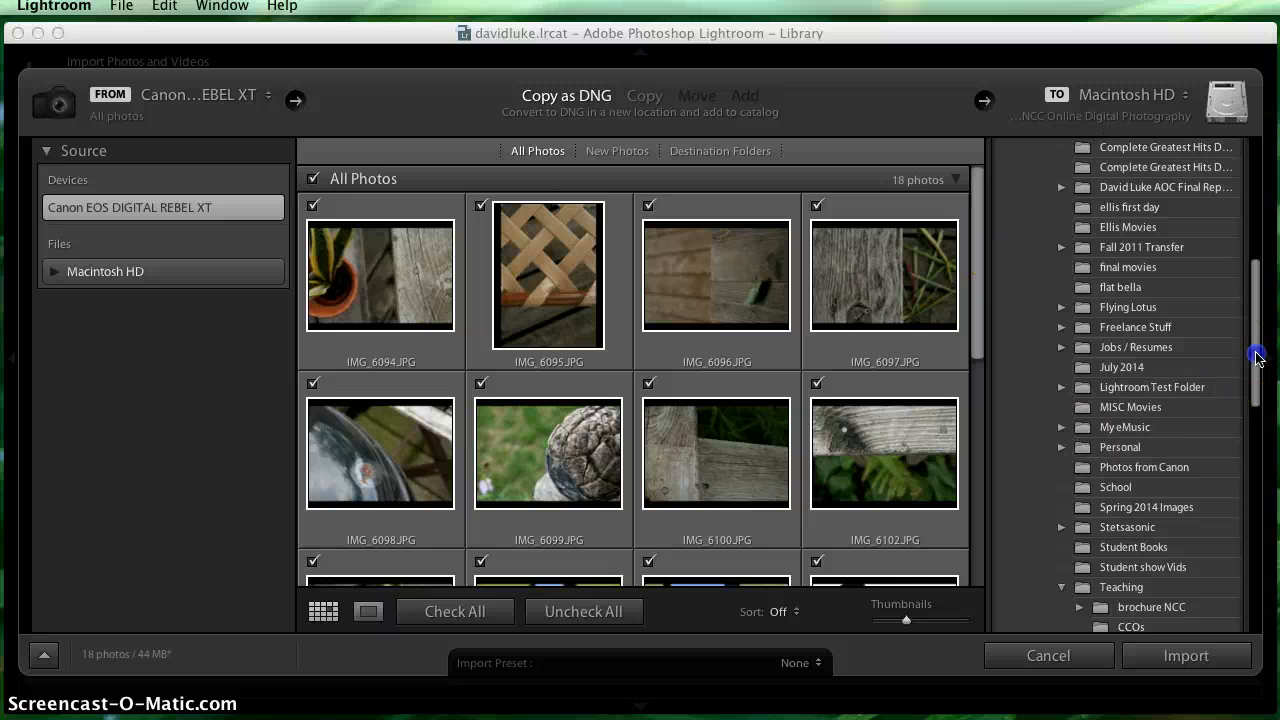
drag(1257, 358, 1265, 528)
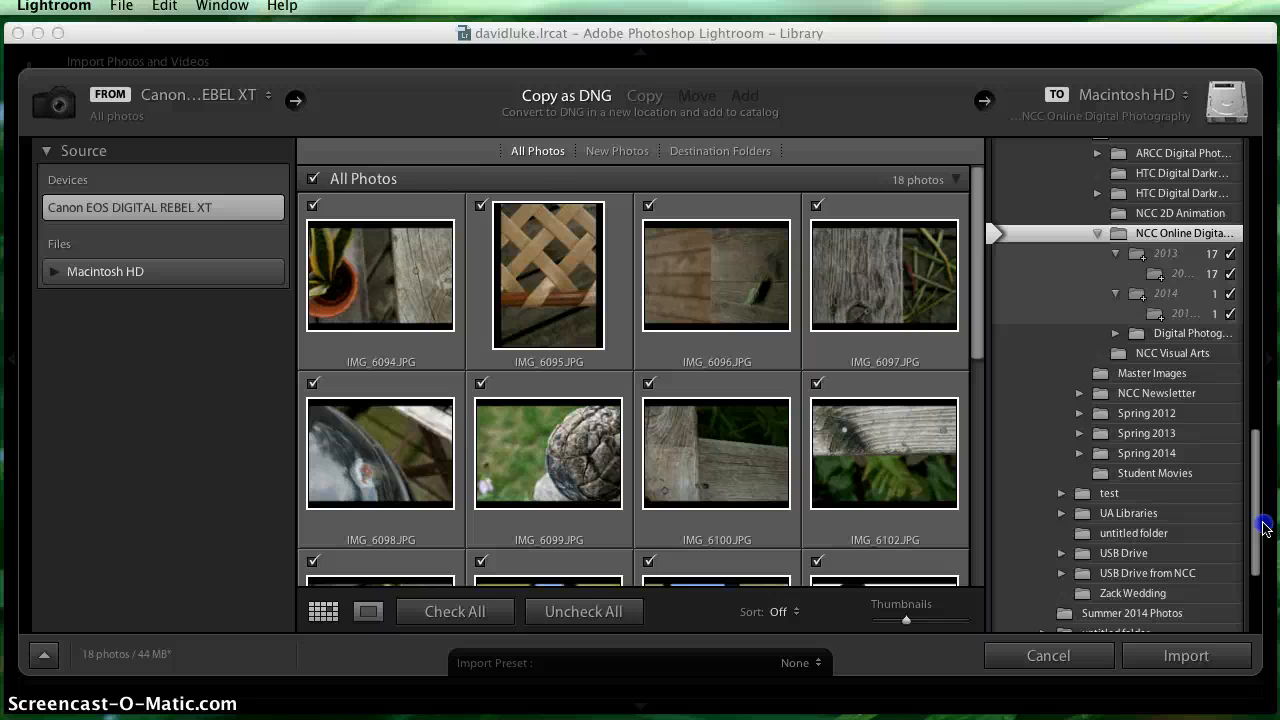
drag(1264, 522, 1265, 510)
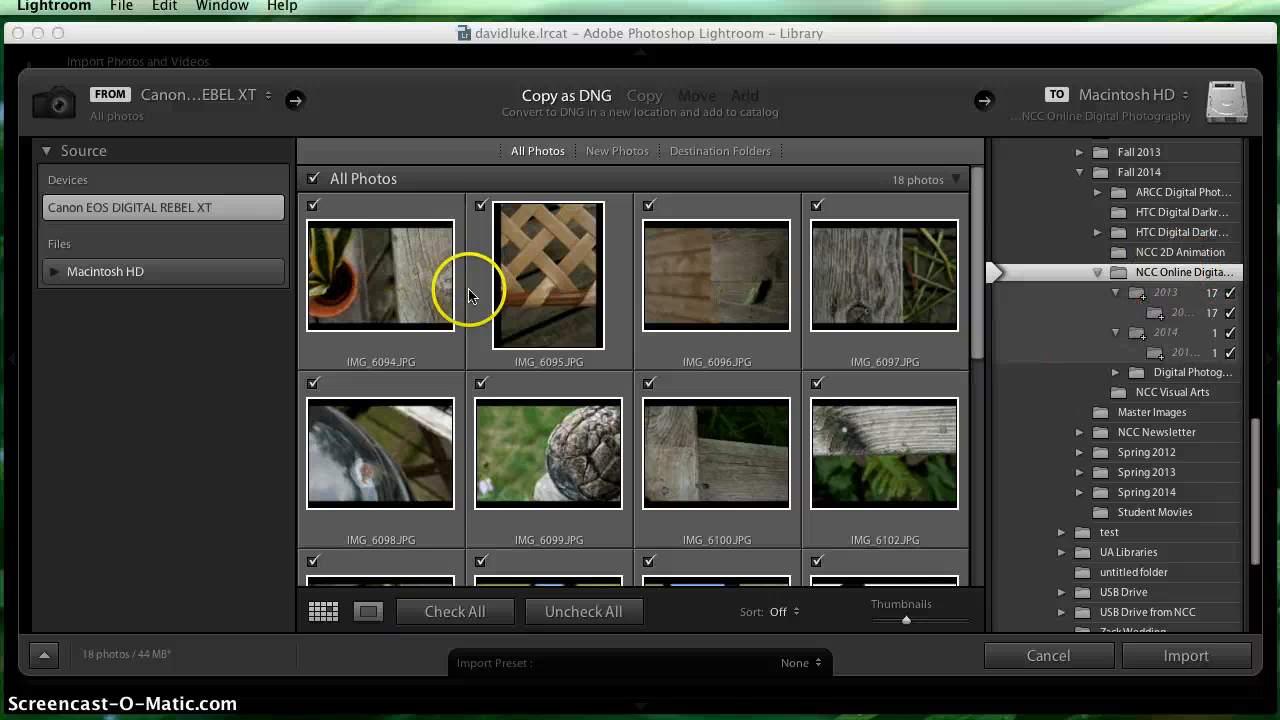
- Look through the thumbnails of all photos on the camera from first to last
scroll(469, 295, down, 5)
scroll(469, 295, up, 5)
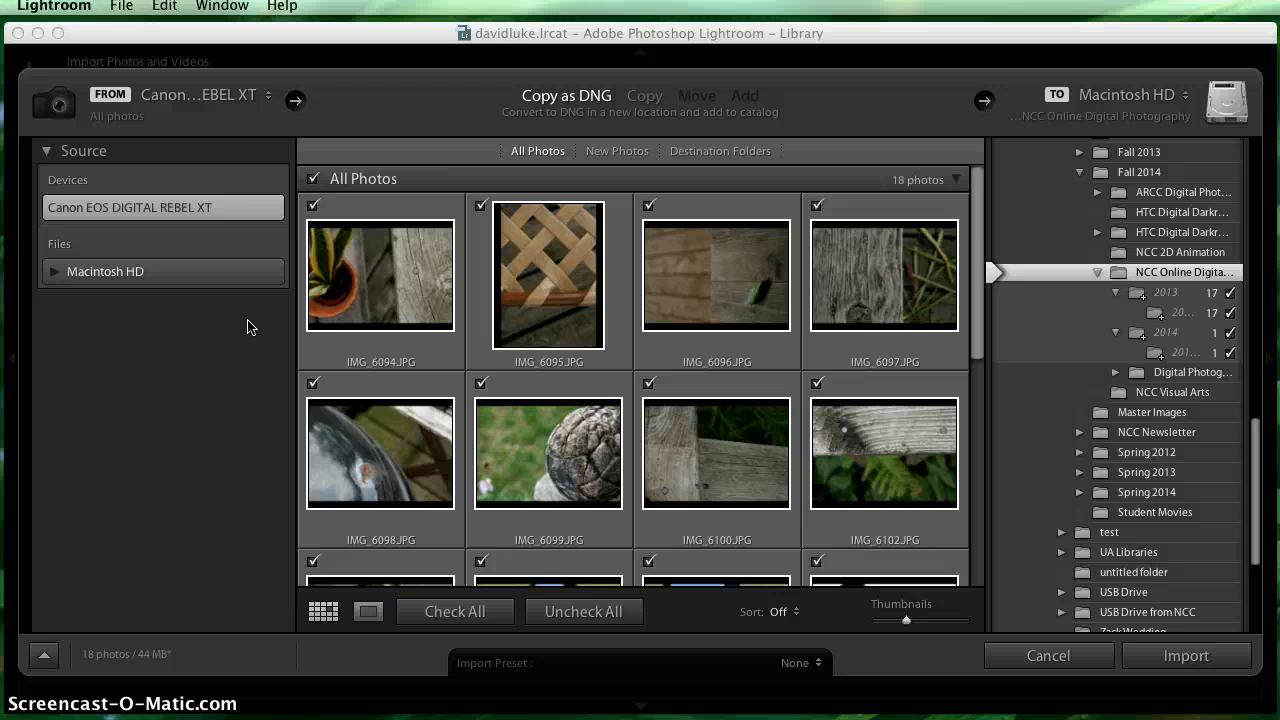
click(251, 414)
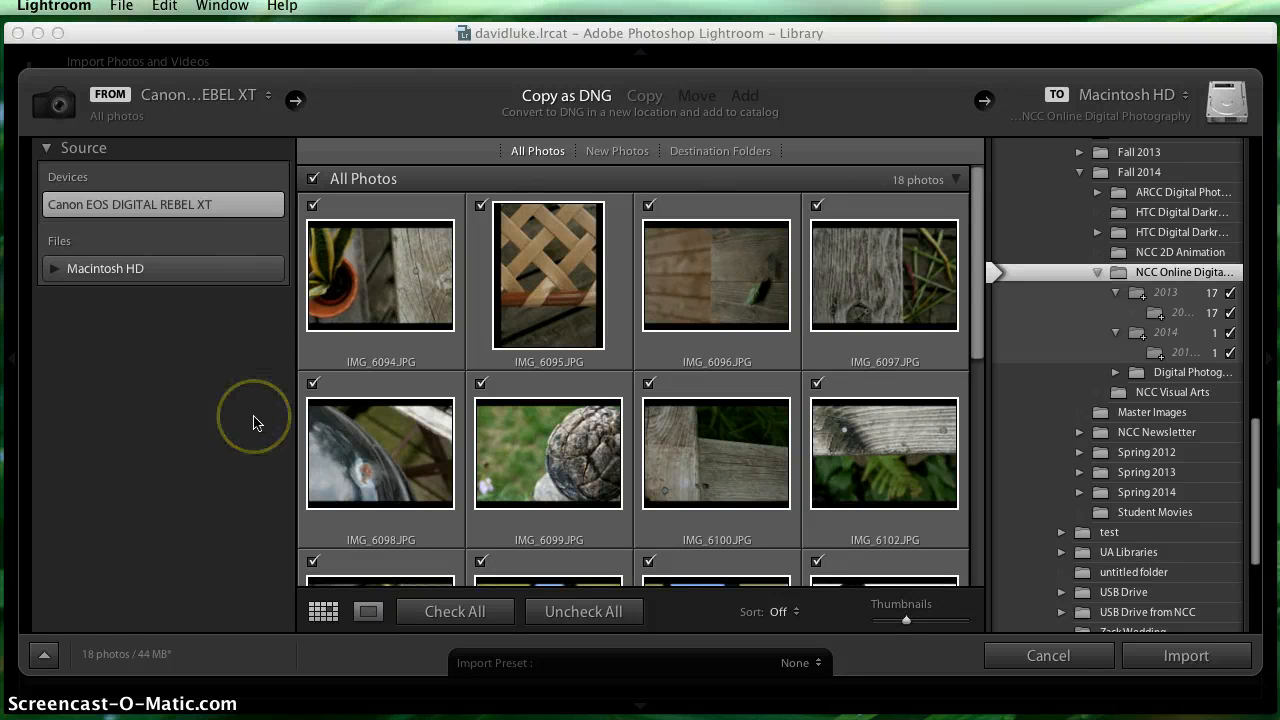
click(561, 382)
scroll(561, 386, down, 3)
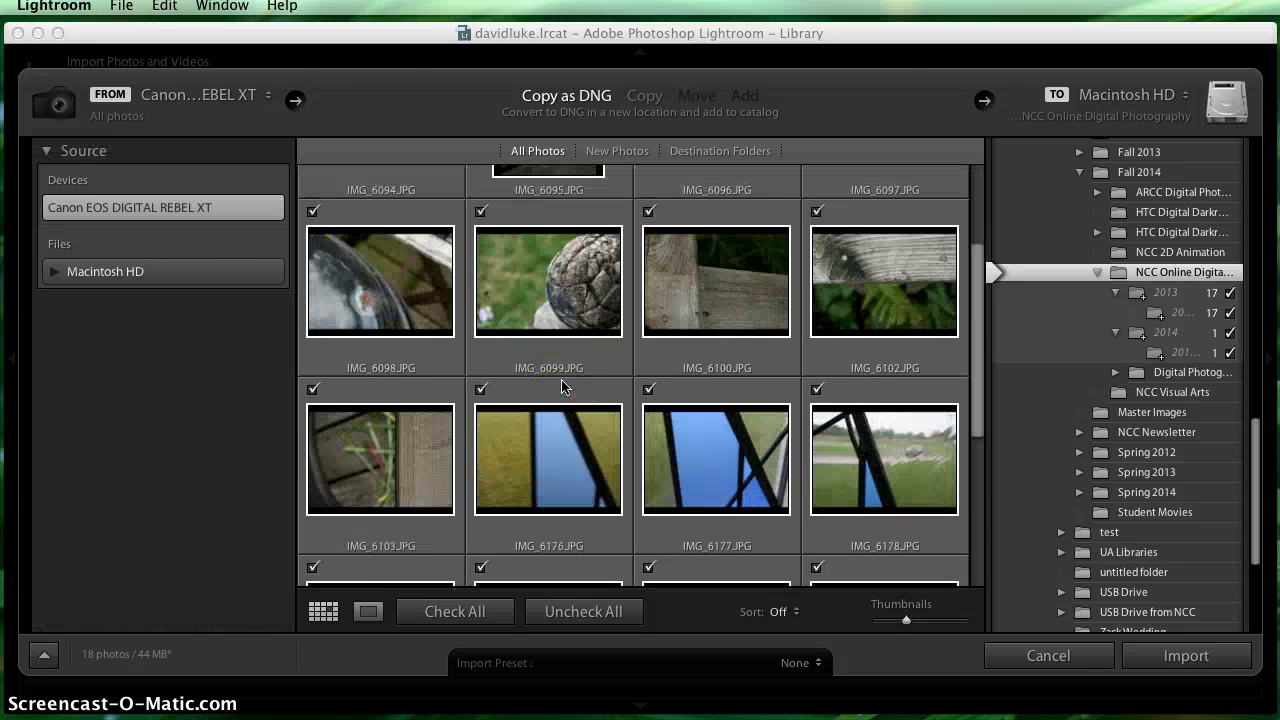
scroll(561, 386, down, 3)
scroll(561, 379, down, 3)
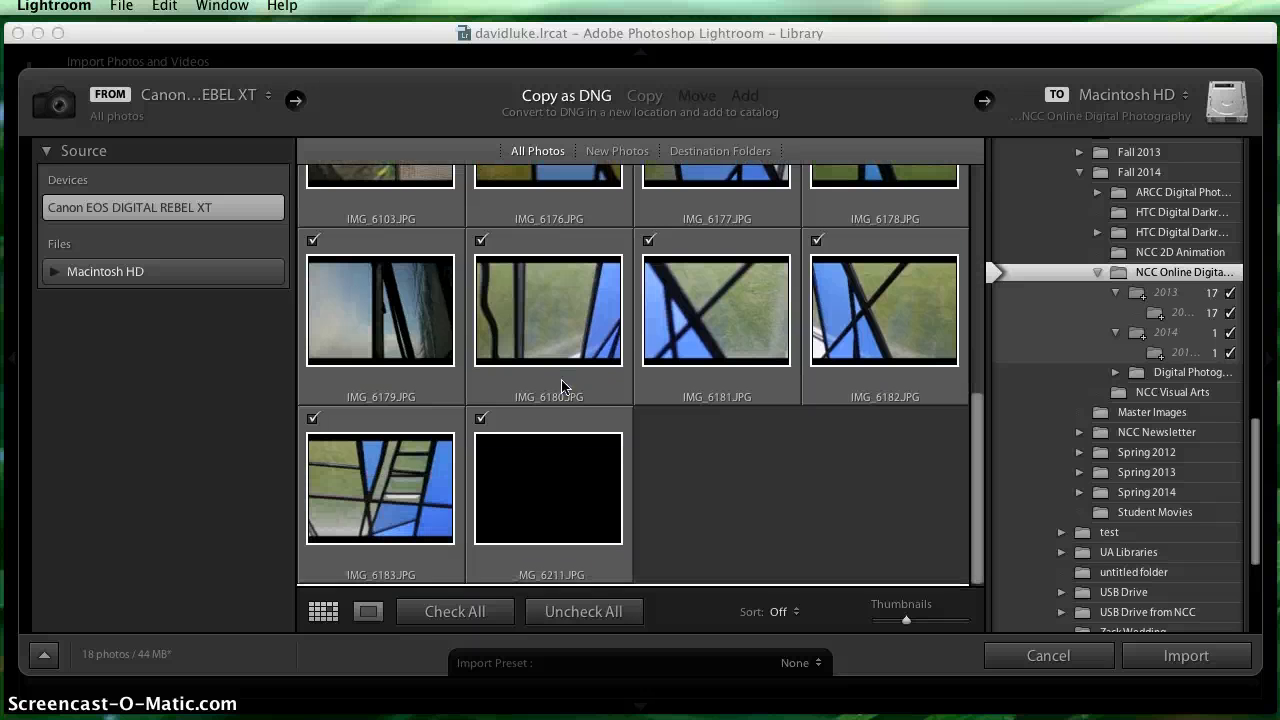
click(651, 463)
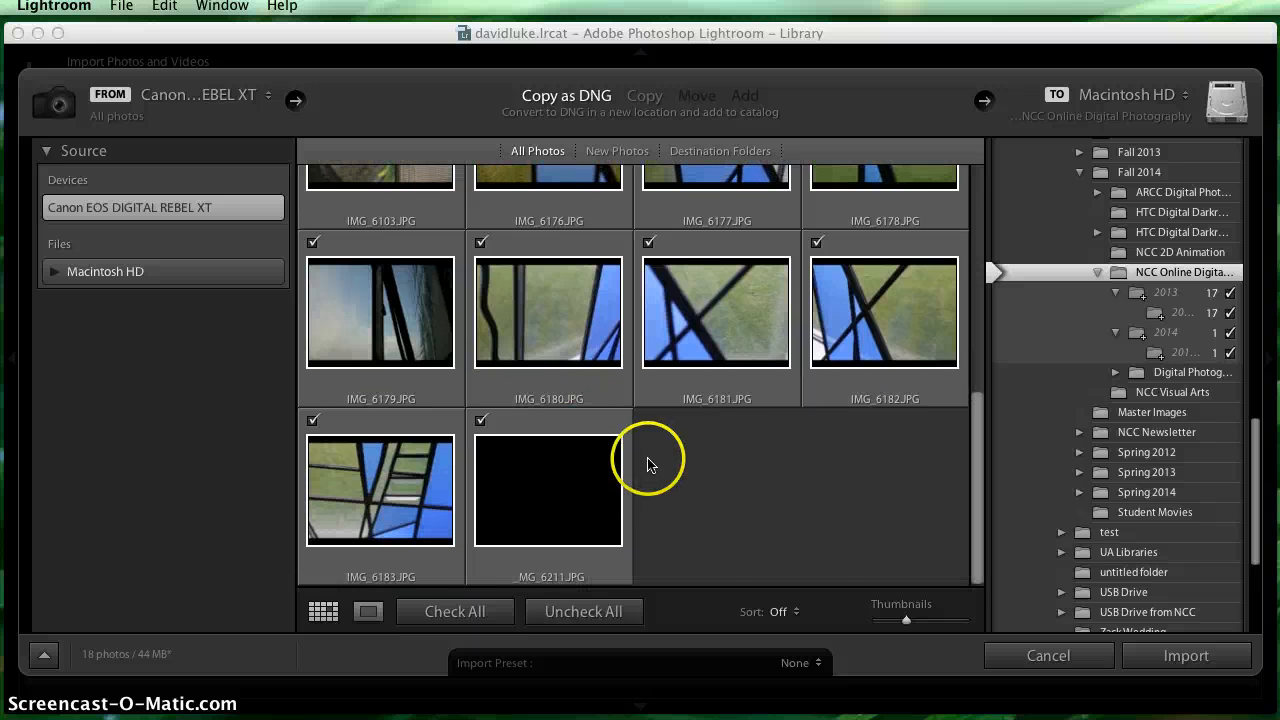
scroll(651, 460, up, 6)
scroll(647, 463, up, 2)
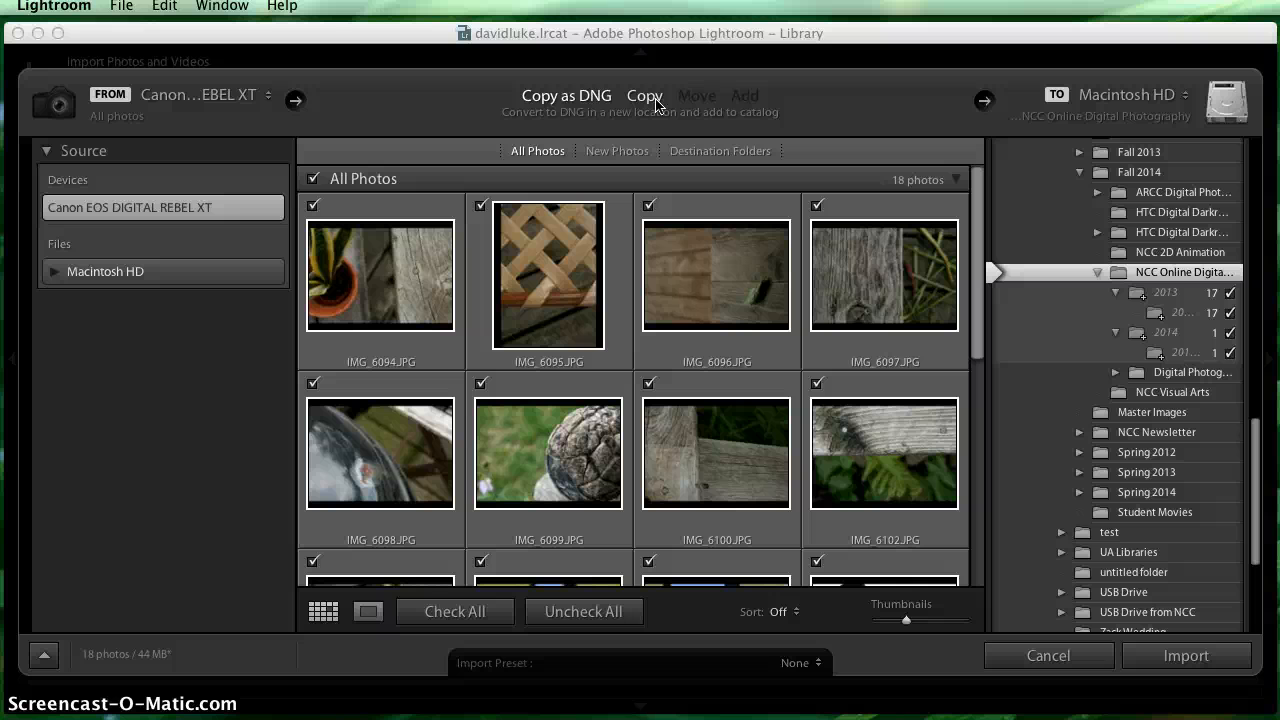
- Keep Copy as DNG as the import method and review the full set of photo thumbnails again
click(562, 100)
click(463, 108)
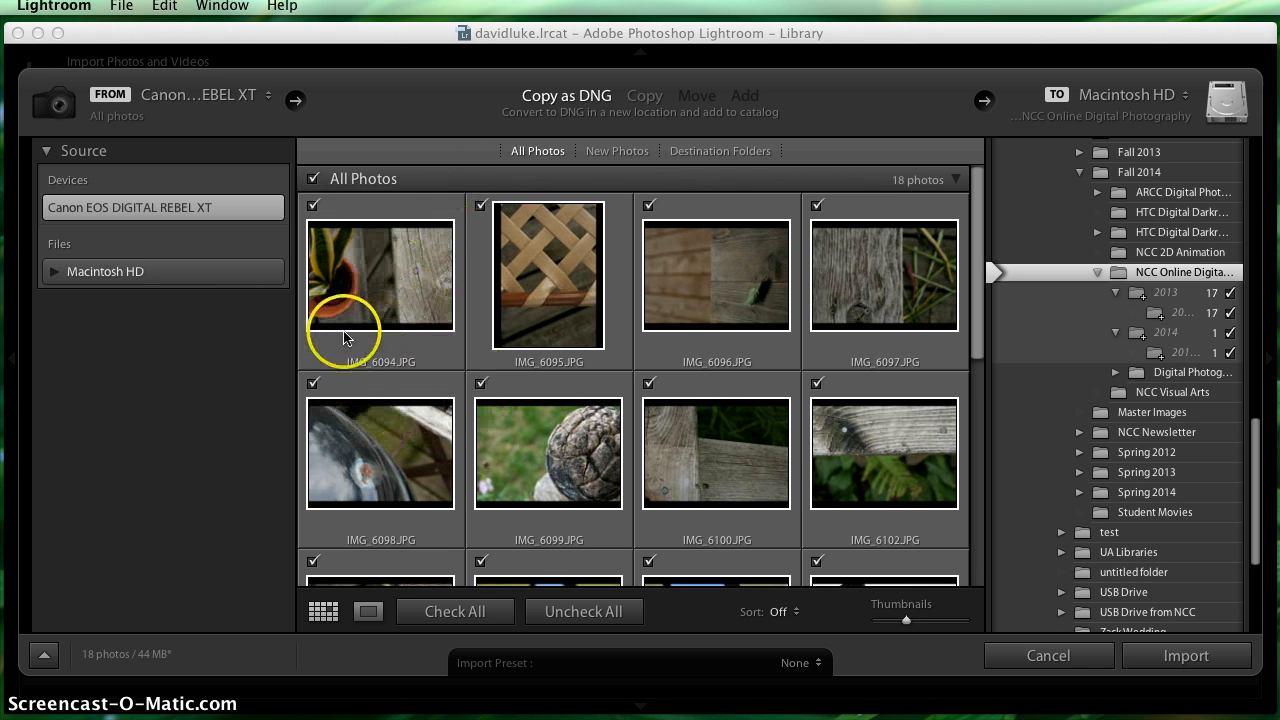
scroll(344, 338, down, 4)
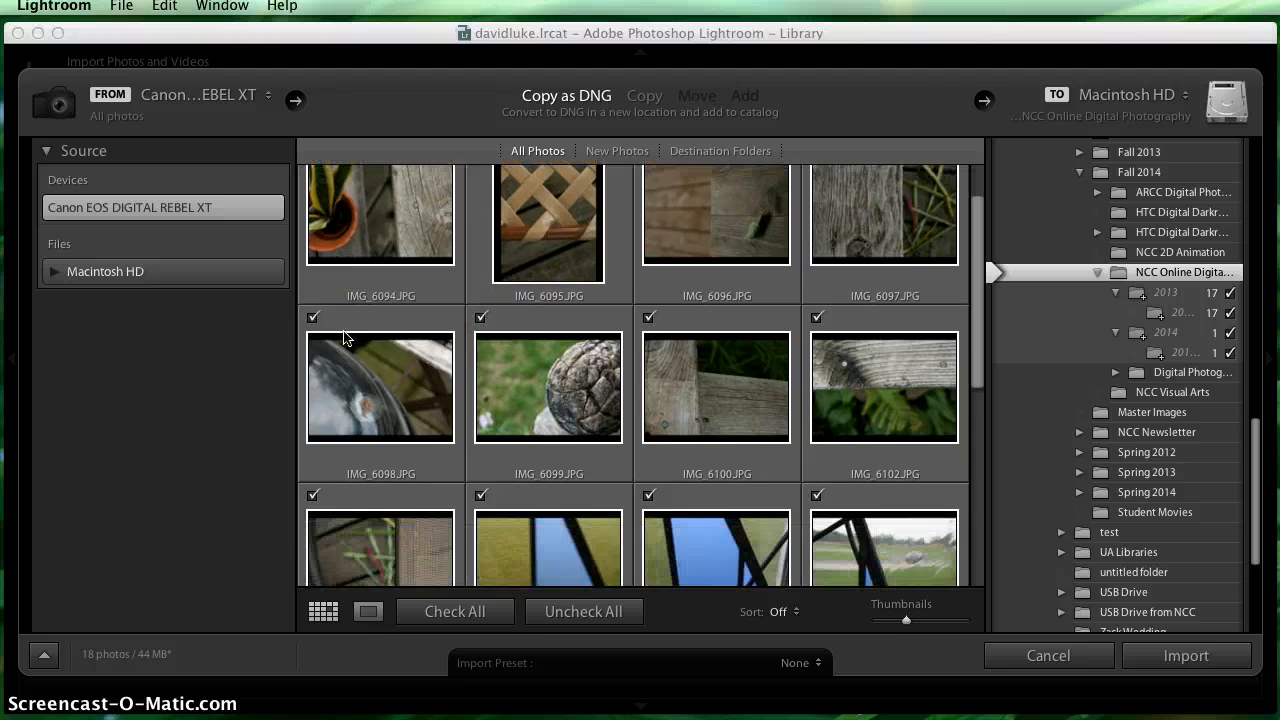
scroll(344, 338, down, 4)
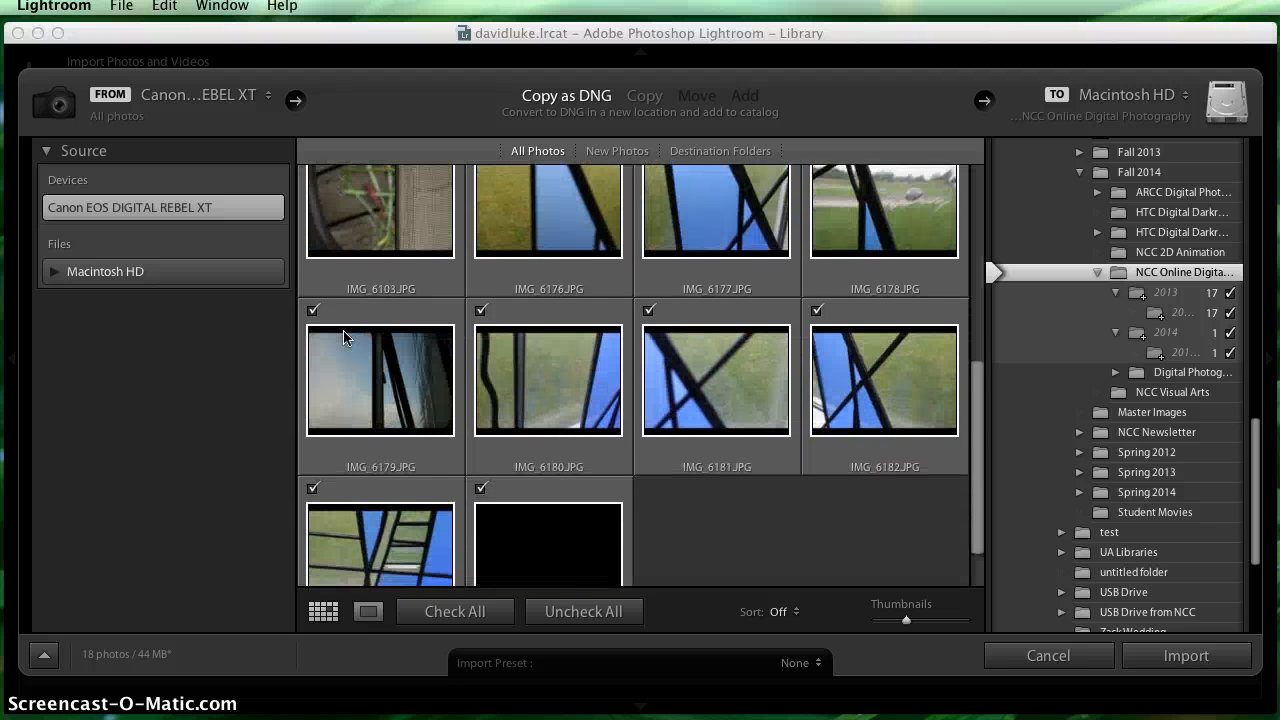
scroll(404, 344, up, 8)
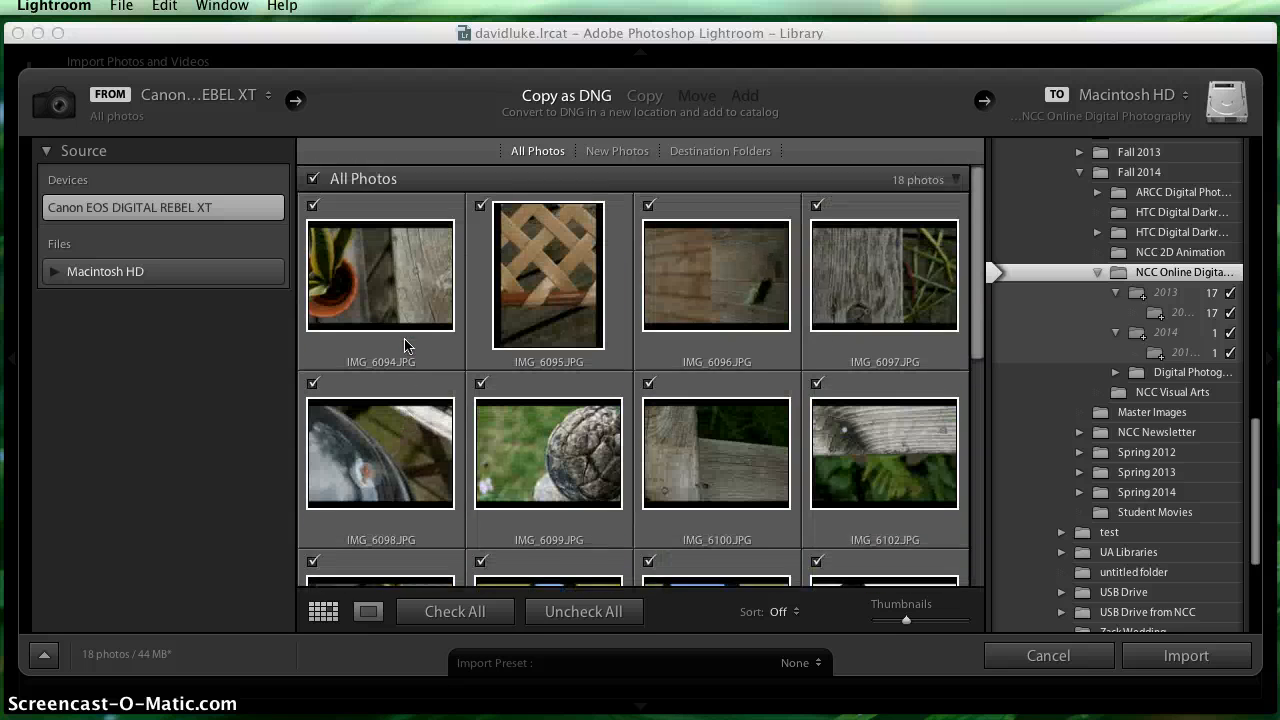
- Toggle the inclusion of all photos in the import and leave every photo checked
click(311, 183)
click(311, 183)
click(311, 183)
click(489, 622)
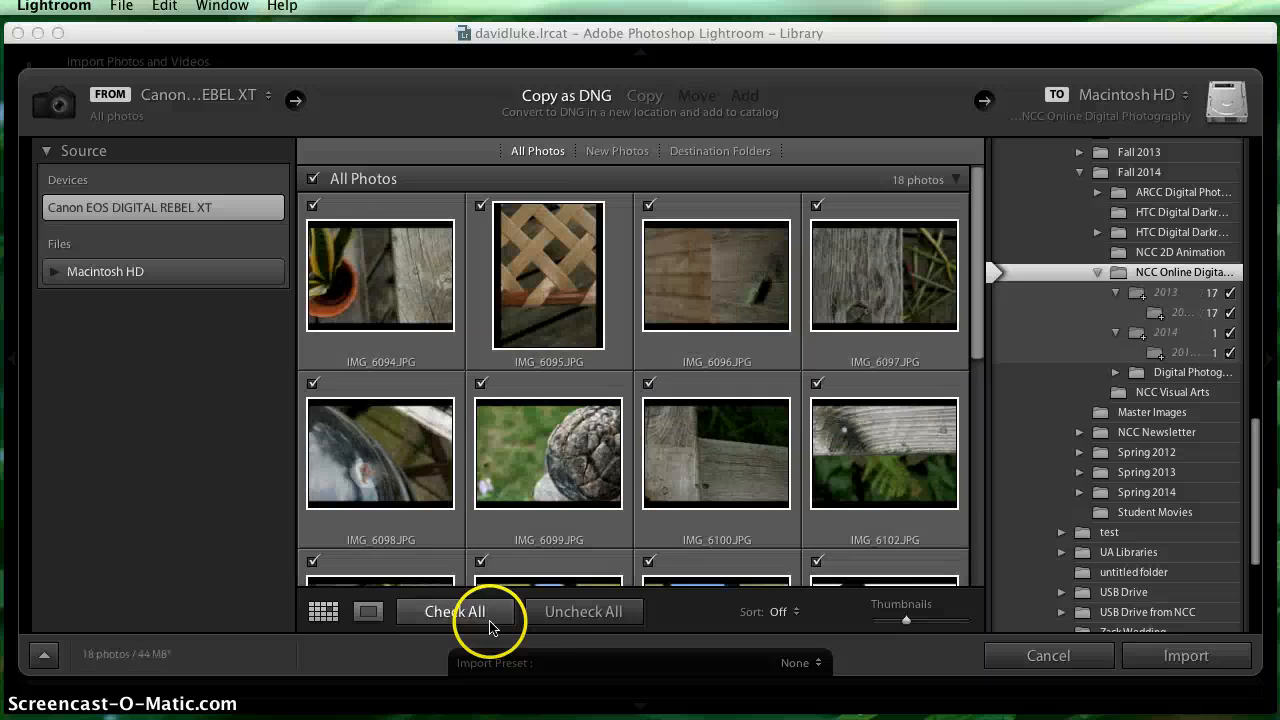
- Exclude all photos from the import, include IMG_6094, and include IMG_6095 through IMG_6097 together as one selection
click(560, 610)
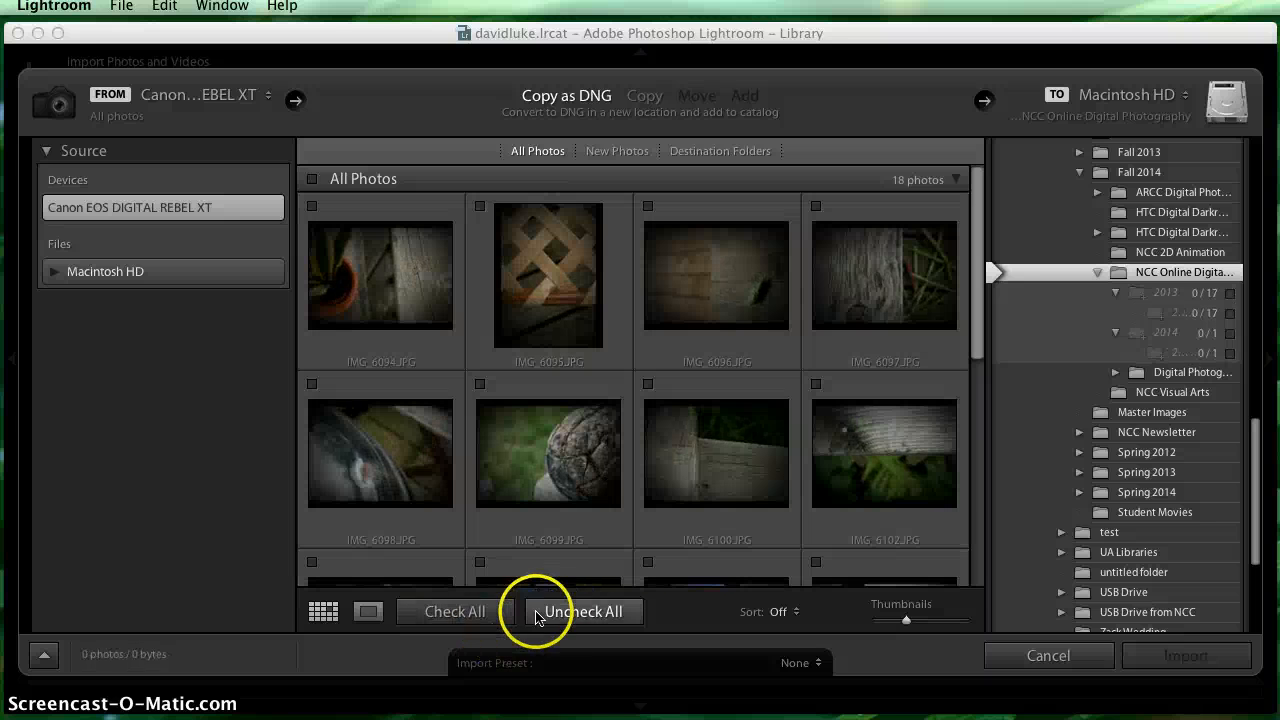
click(312, 206)
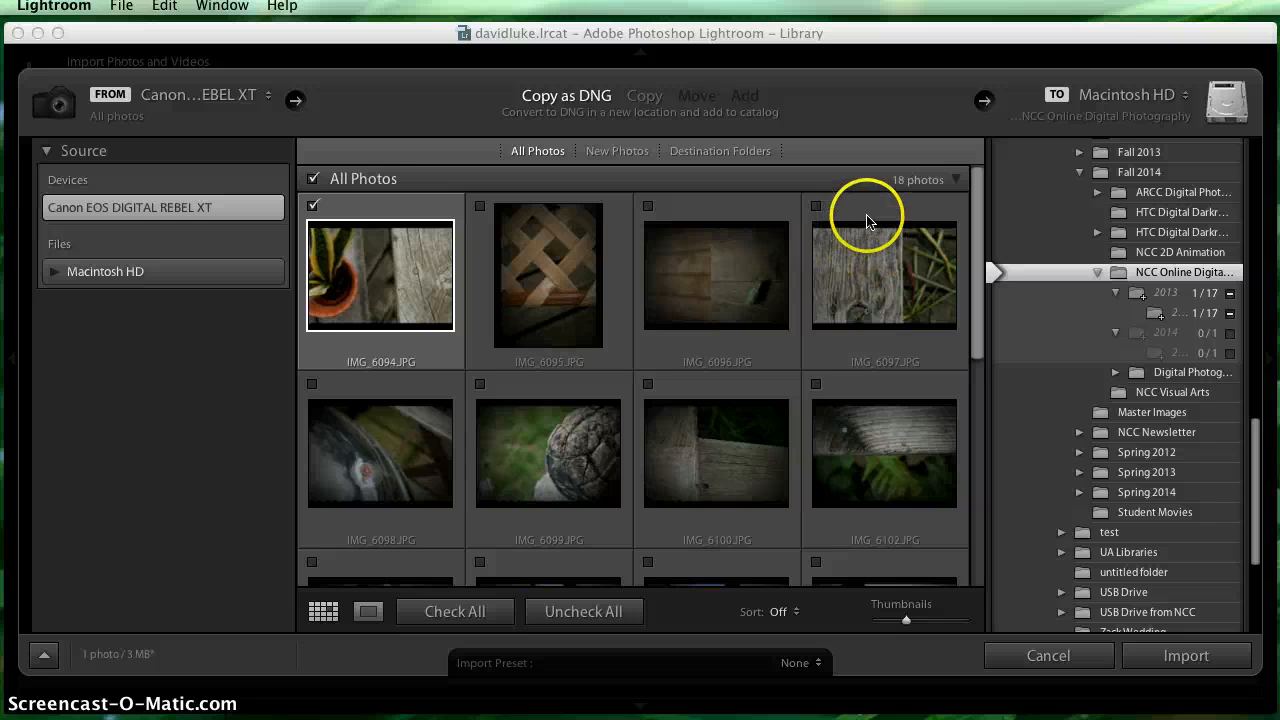
click(855, 214)
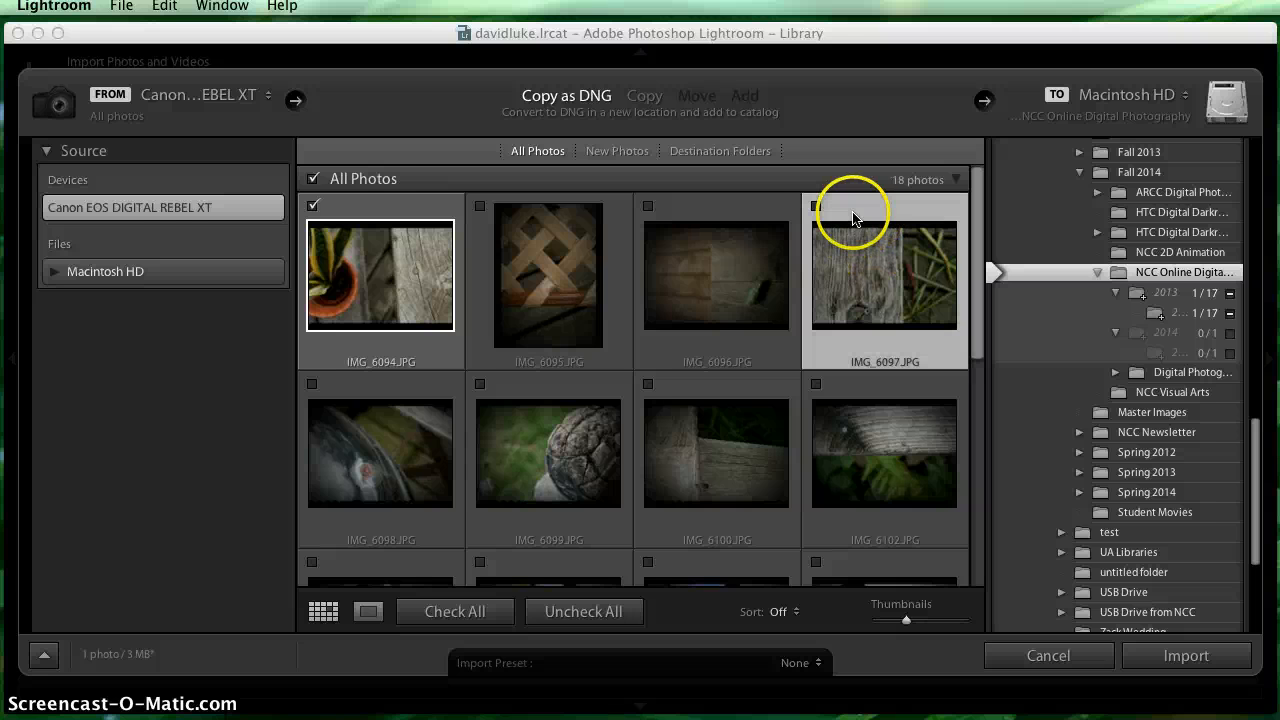
super+click(698, 210)
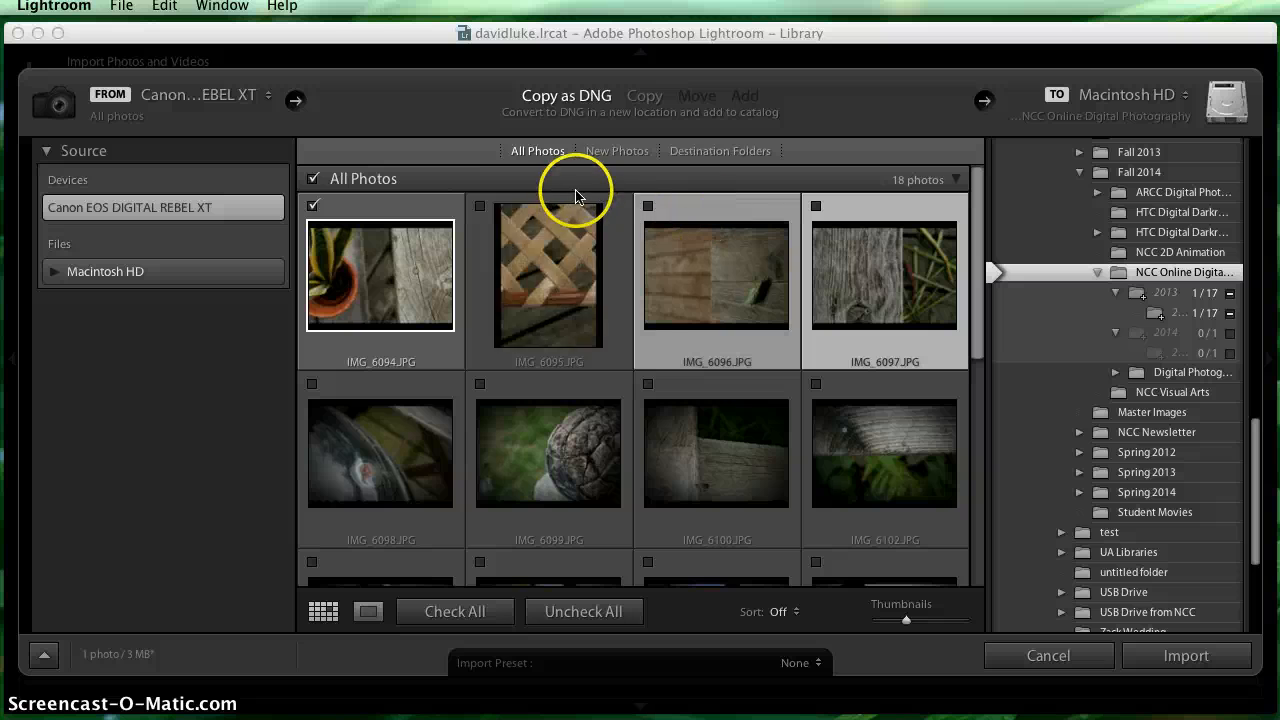
super+click(629, 225)
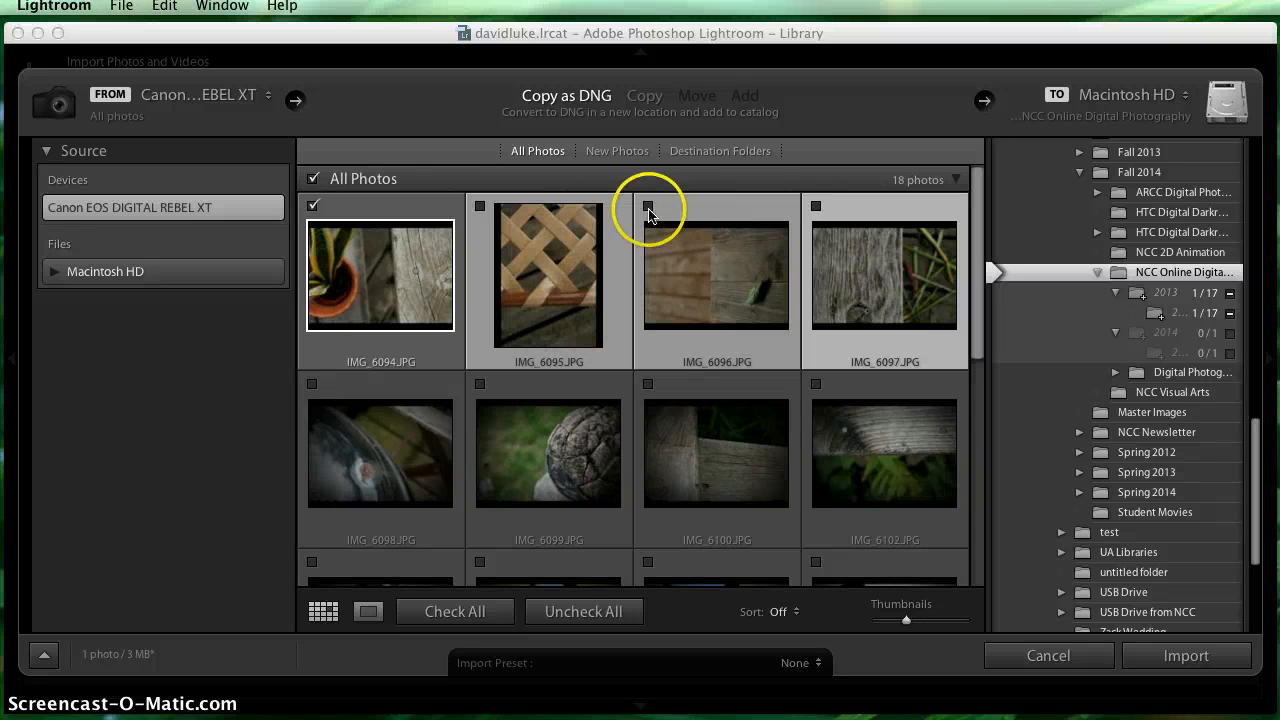
click(648, 206)
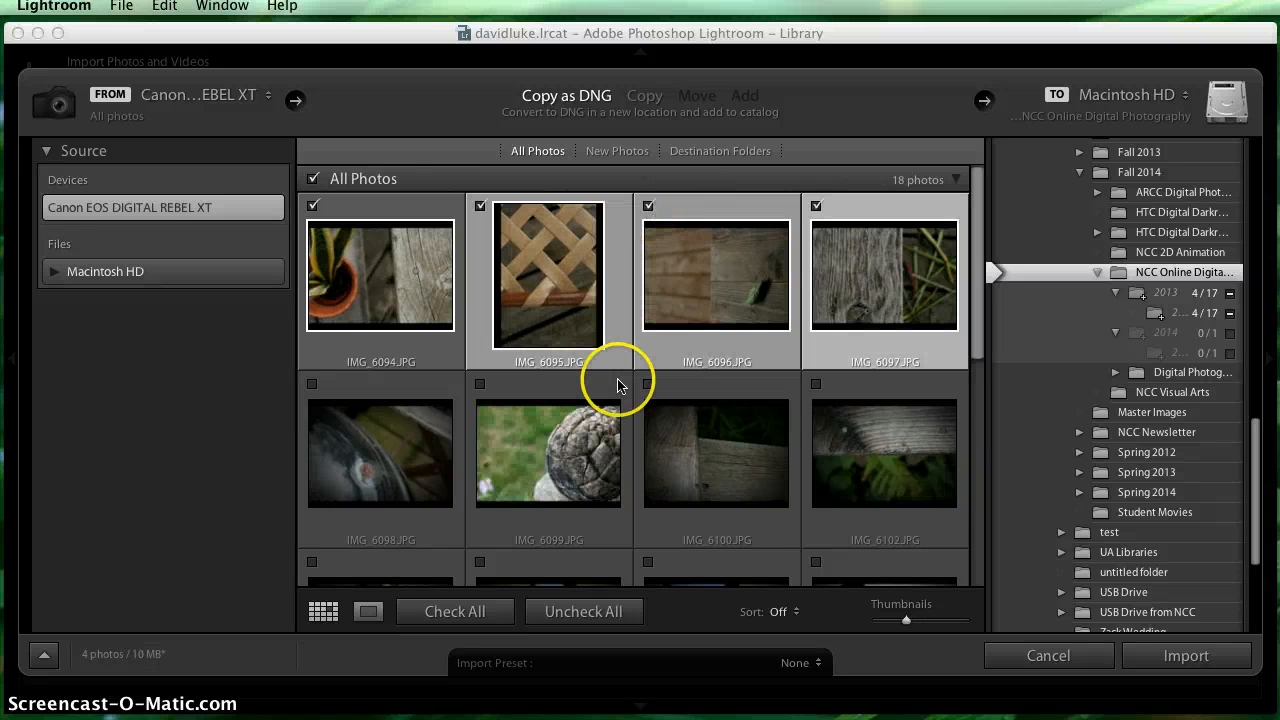
- Select IMG_6098 through IMG_6102 as a range and include them all in the import at once
scroll(618, 398, down, 2)
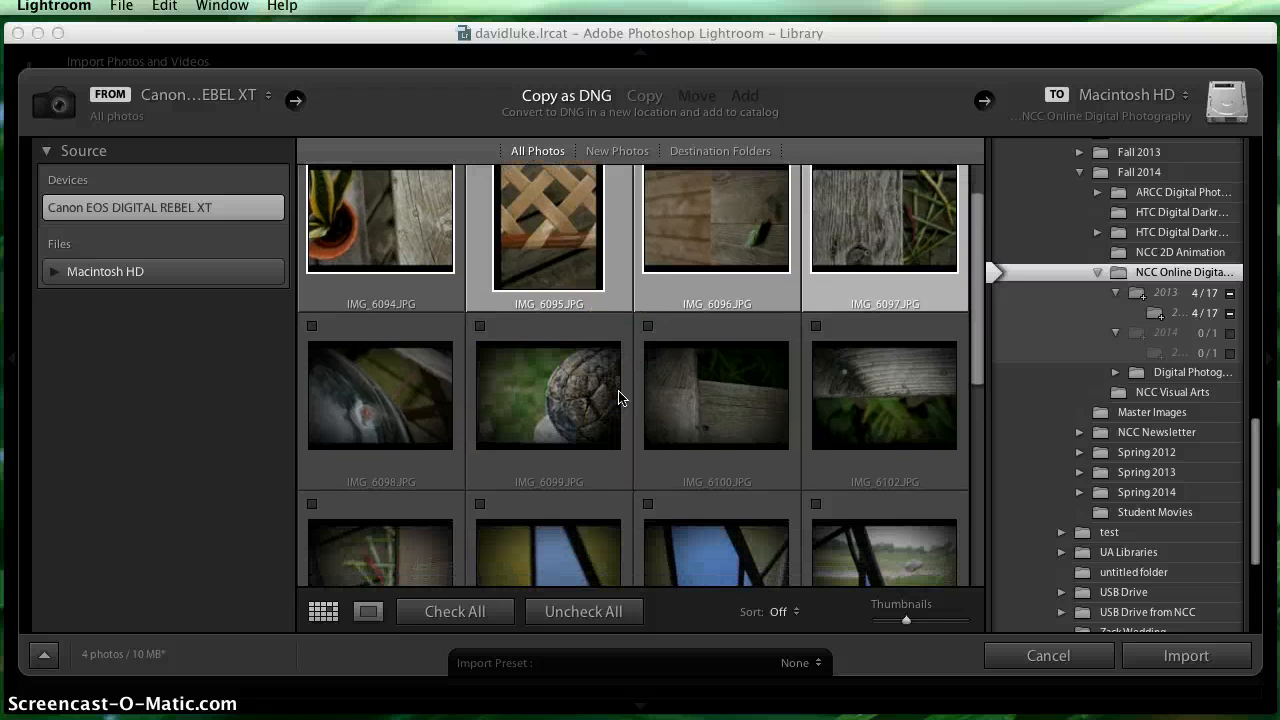
scroll(645, 385, up, 4)
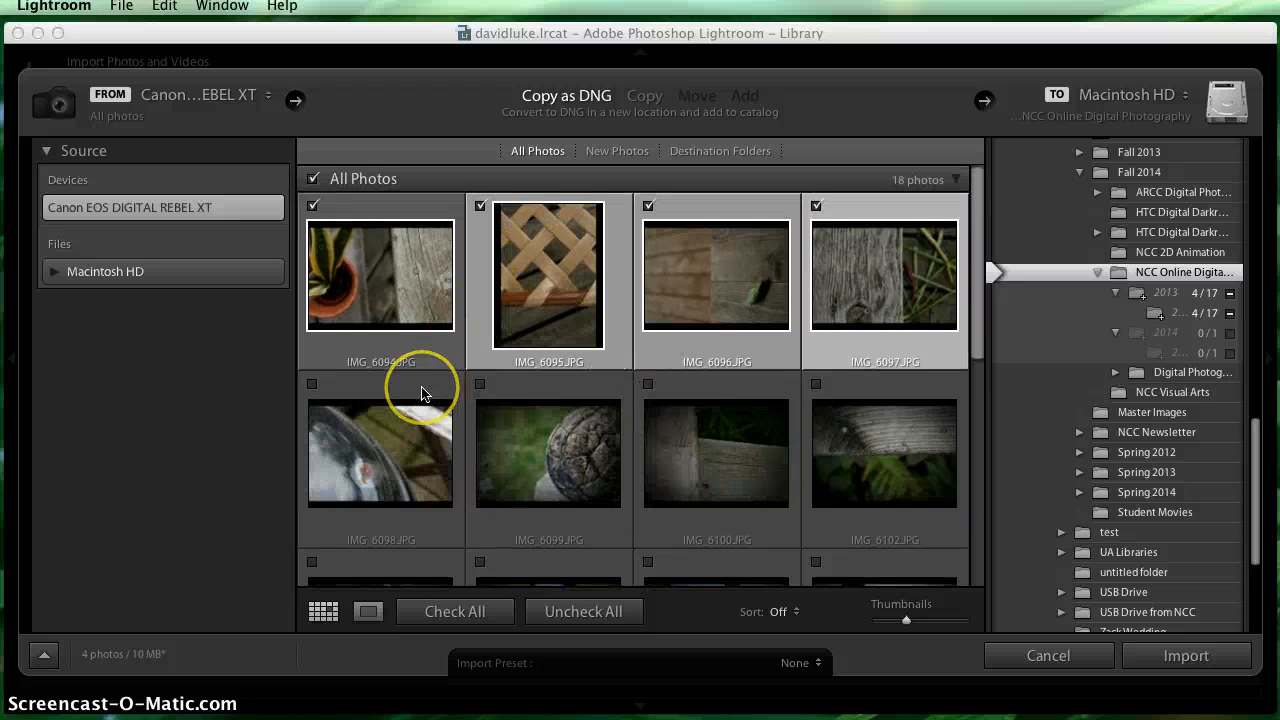
click(511, 389)
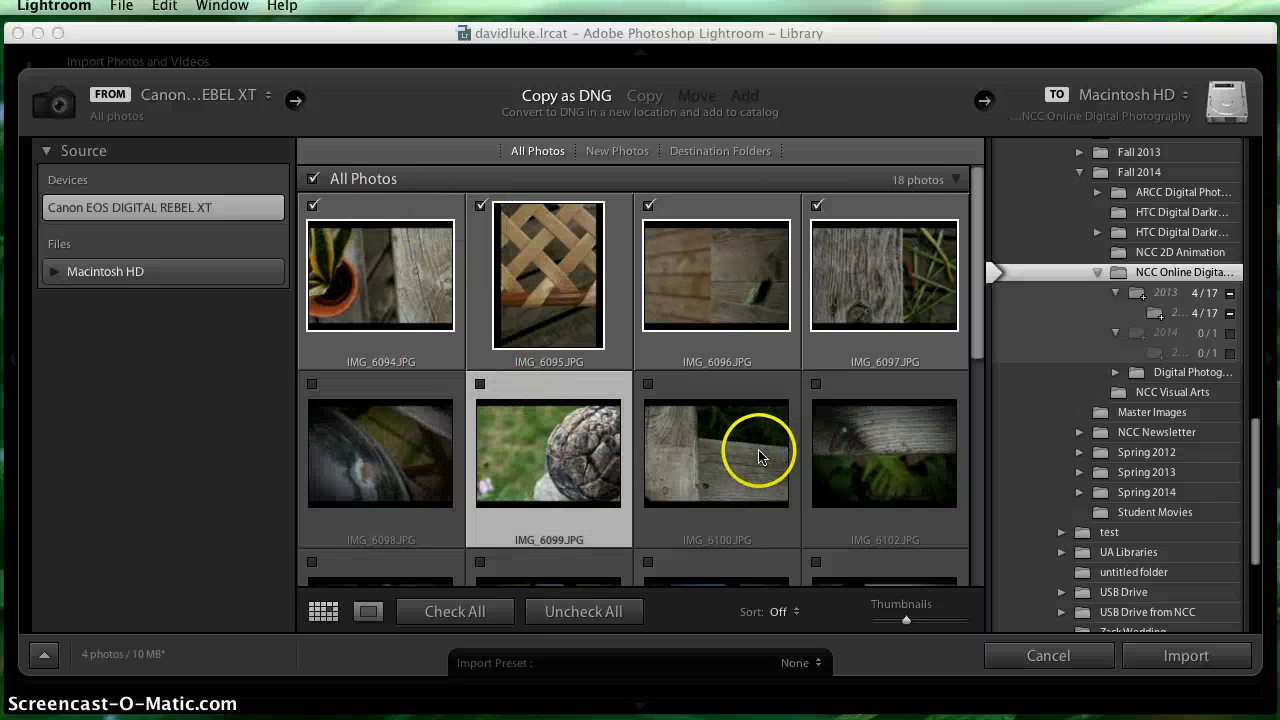
click(426, 214)
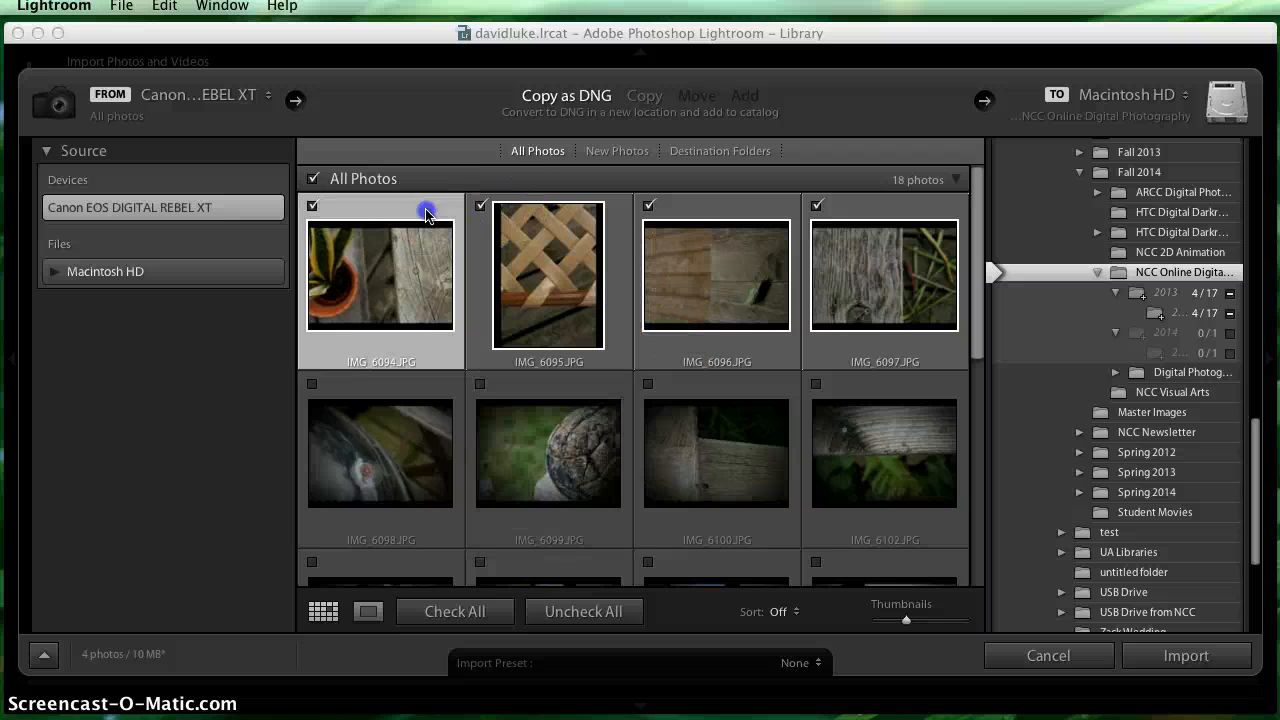
click(401, 390)
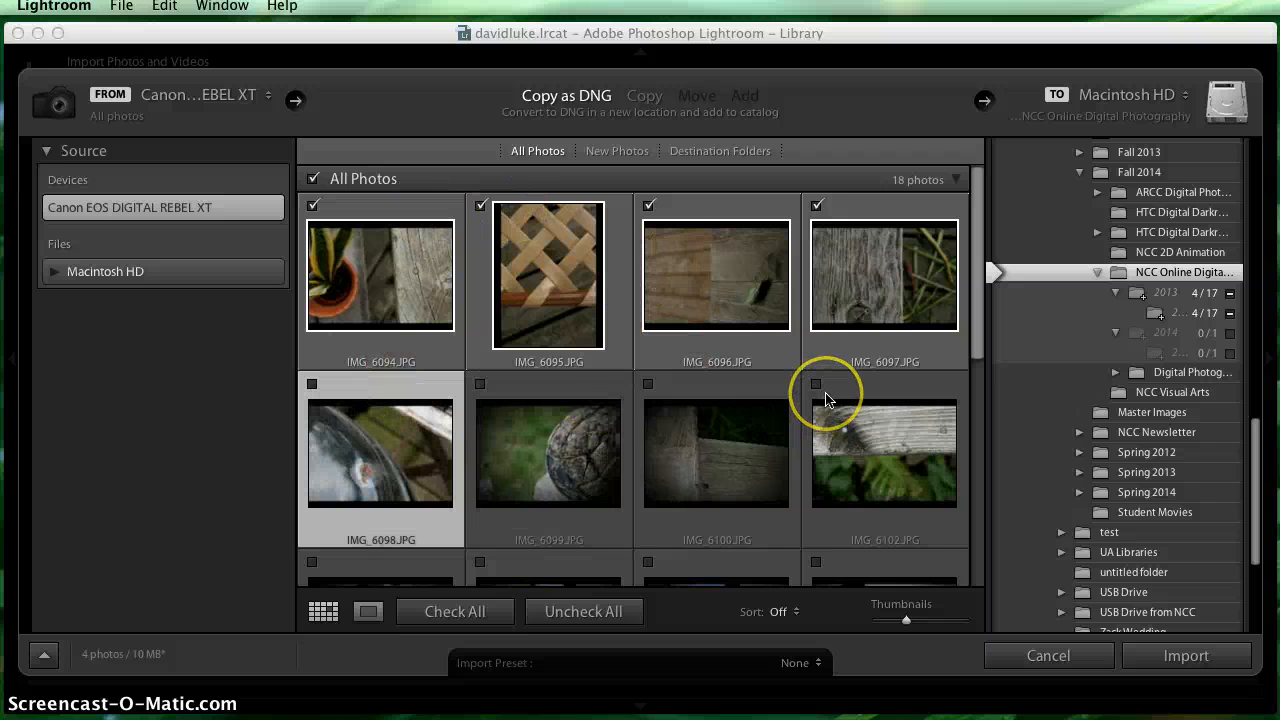
shift+click(857, 393)
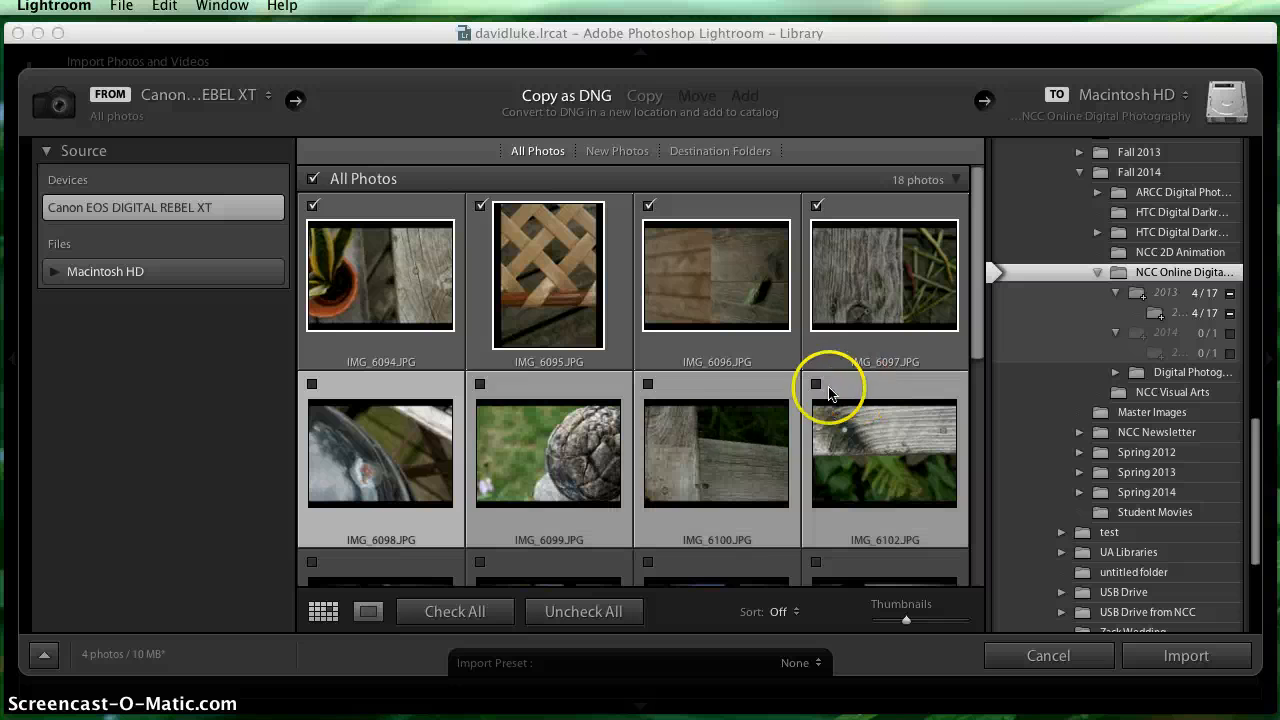
click(386, 556)
click(400, 250)
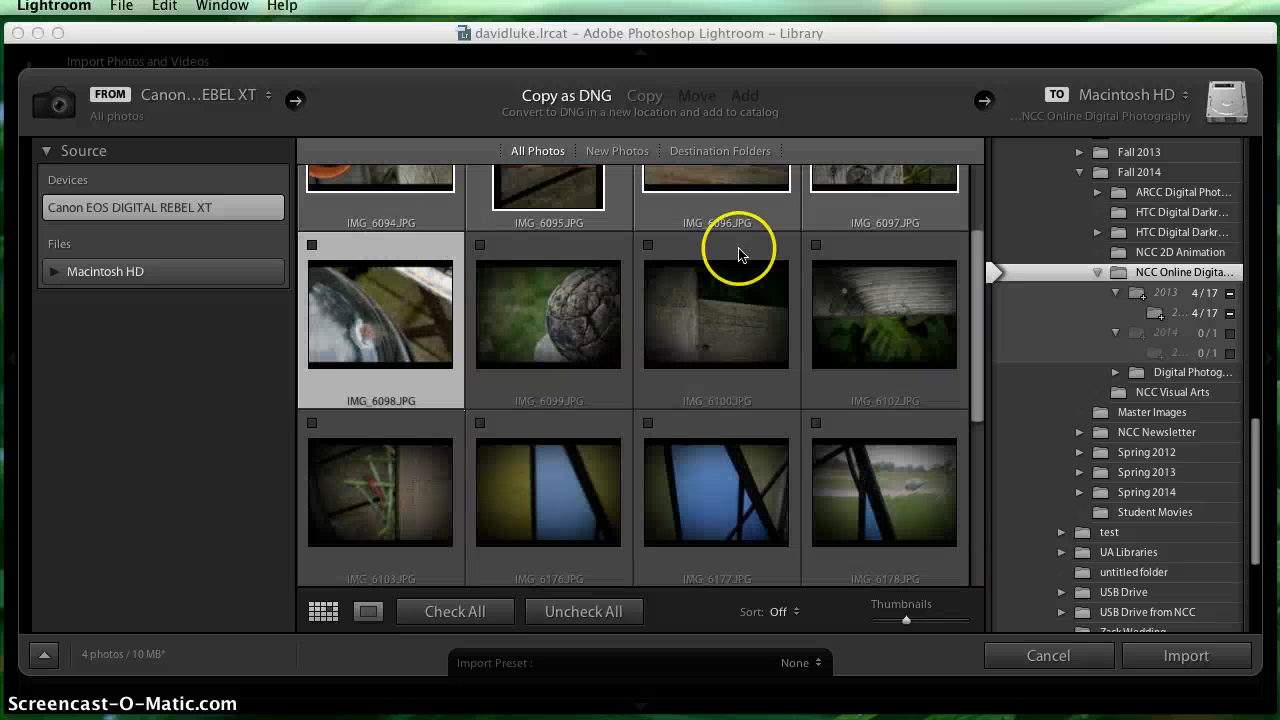
shift+click(847, 252)
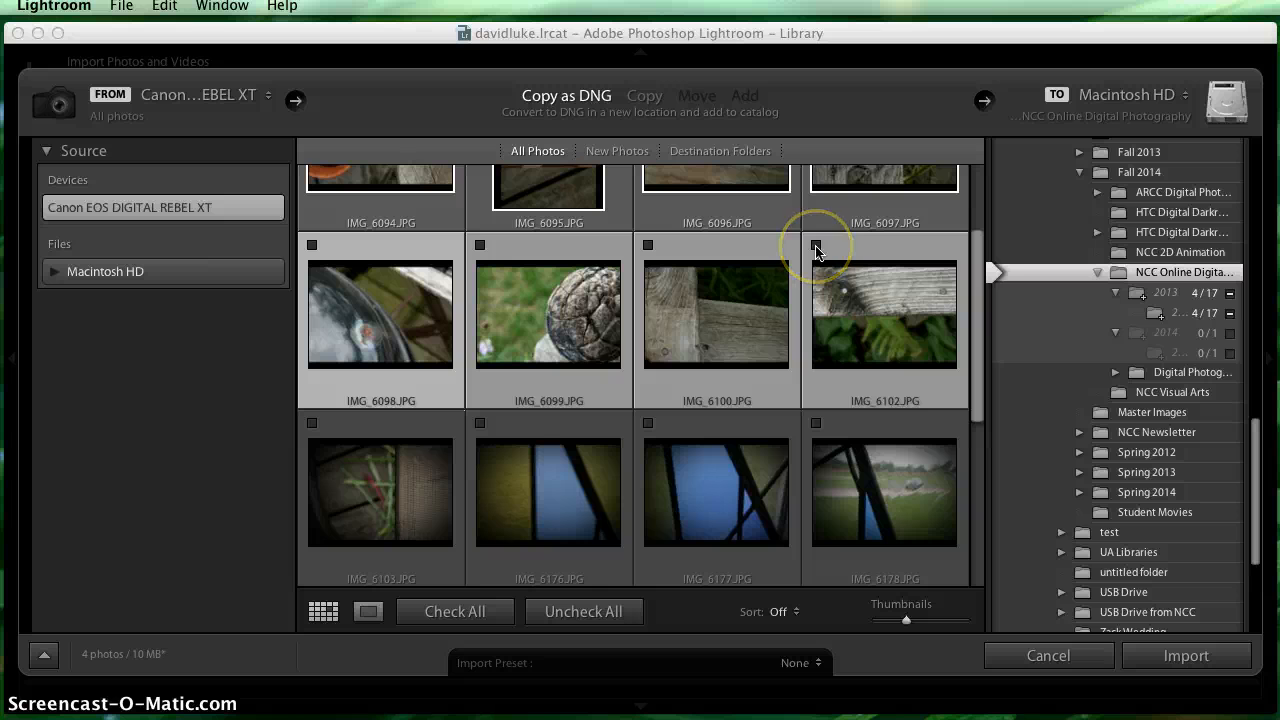
click(816, 248)
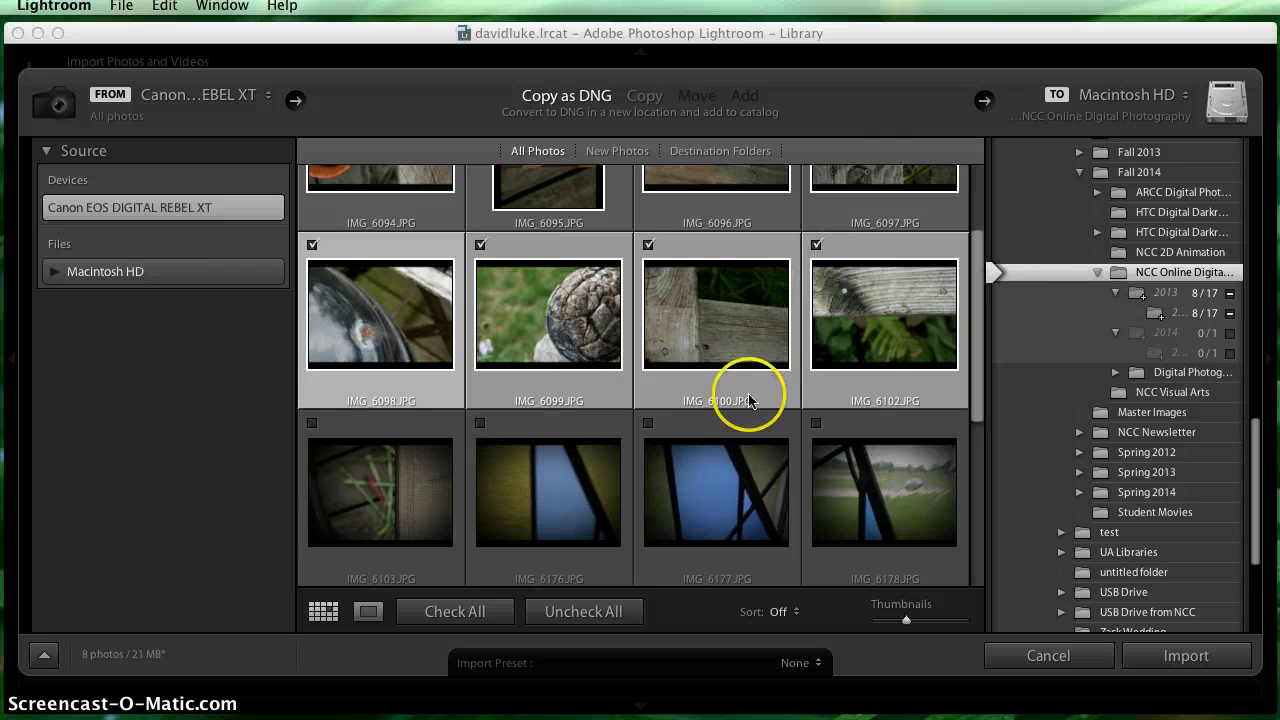
- Include every photo in the import again, except the black image _MG_6211 at the end of the set
scroll(745, 395, up, 3)
scroll(745, 398, down, 3)
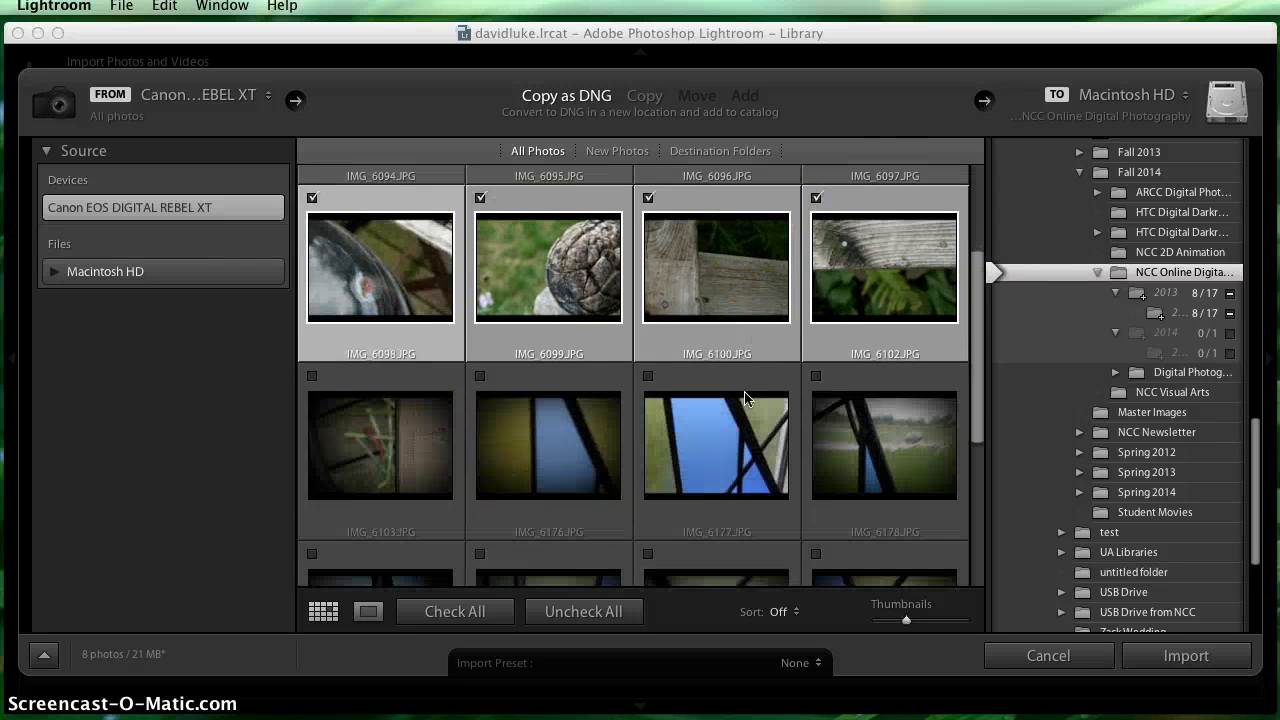
scroll(700, 450, down, 5)
click(455, 611)
scroll(651, 500, up, 3)
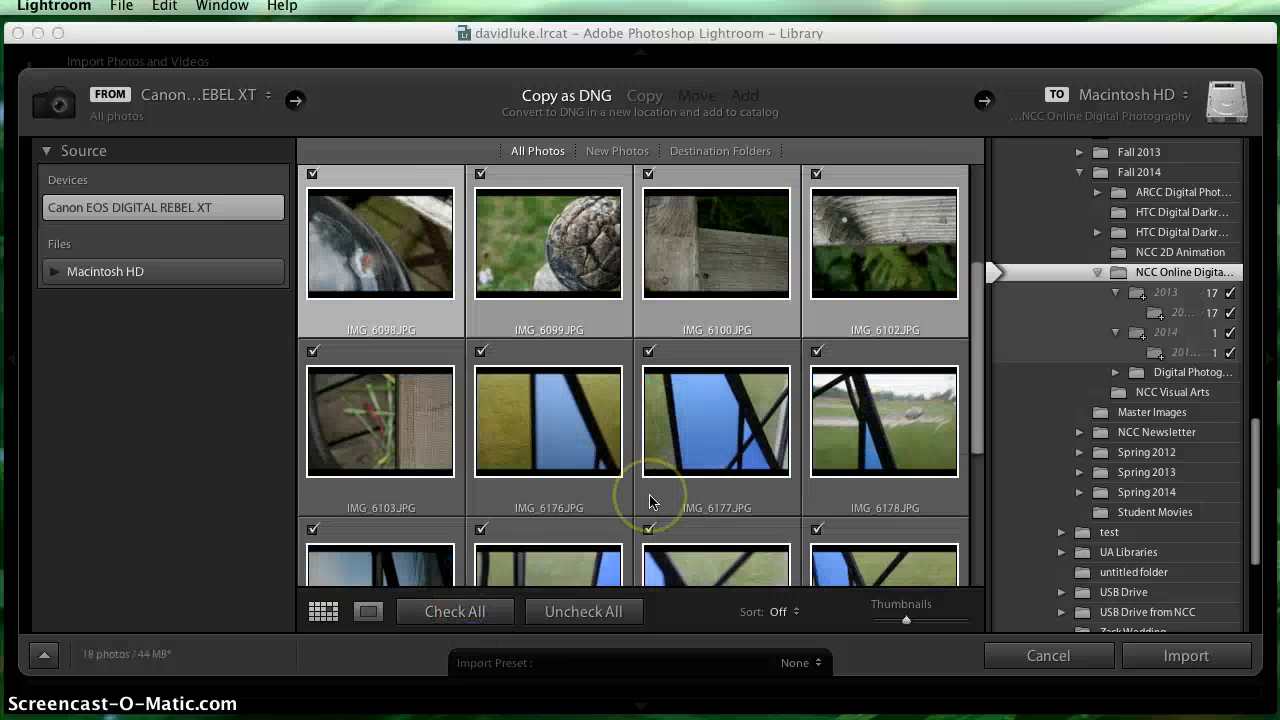
scroll(651, 500, down, 3)
scroll(650, 497, down, 3)
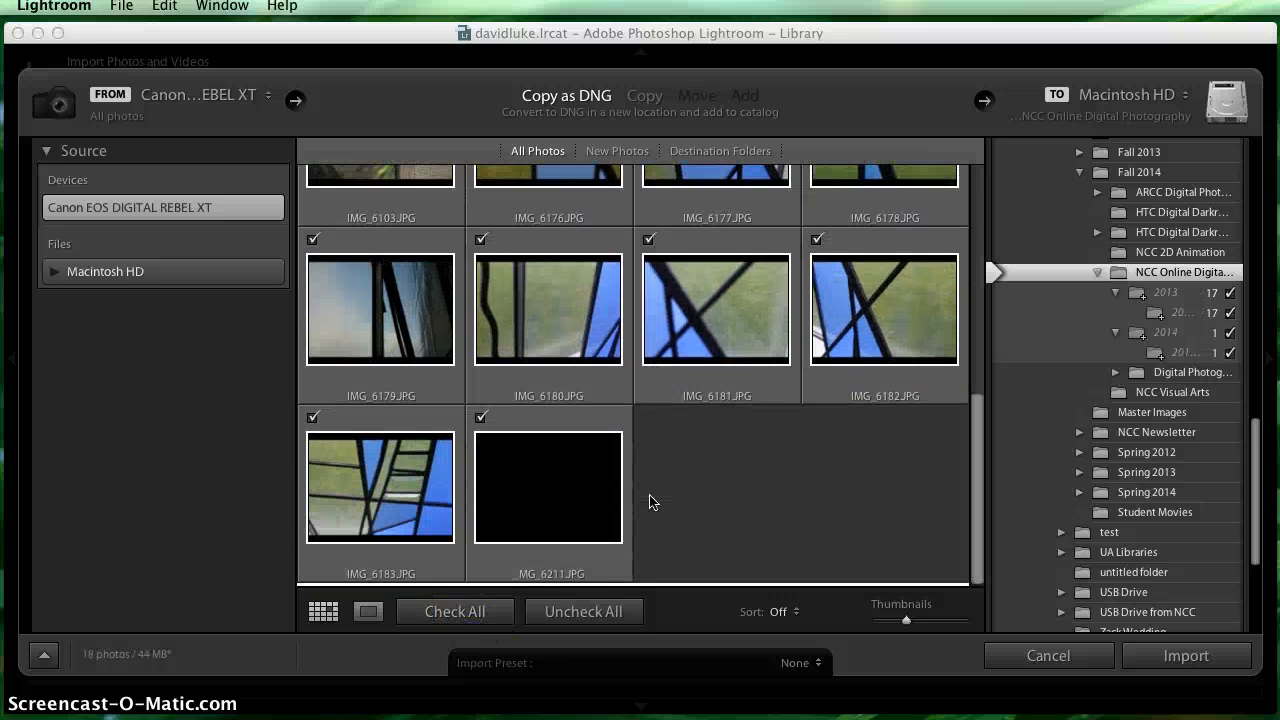
click(481, 422)
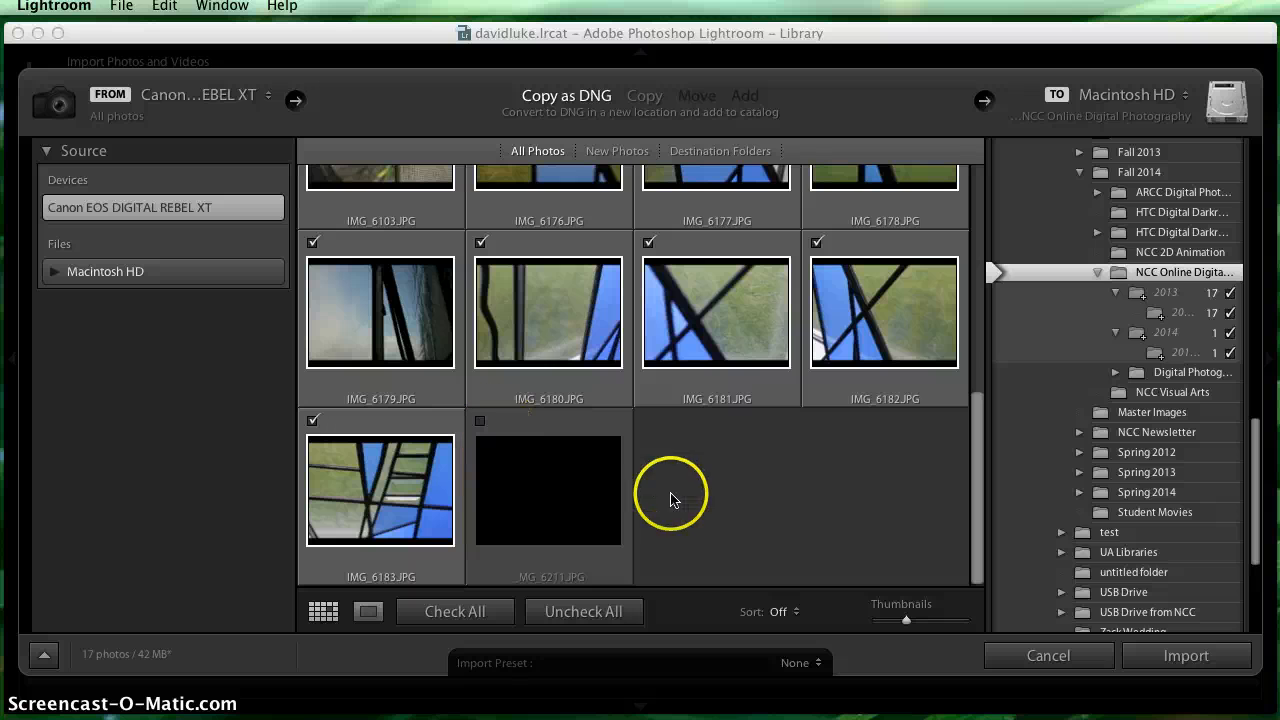
scroll(672, 500, up, 5)
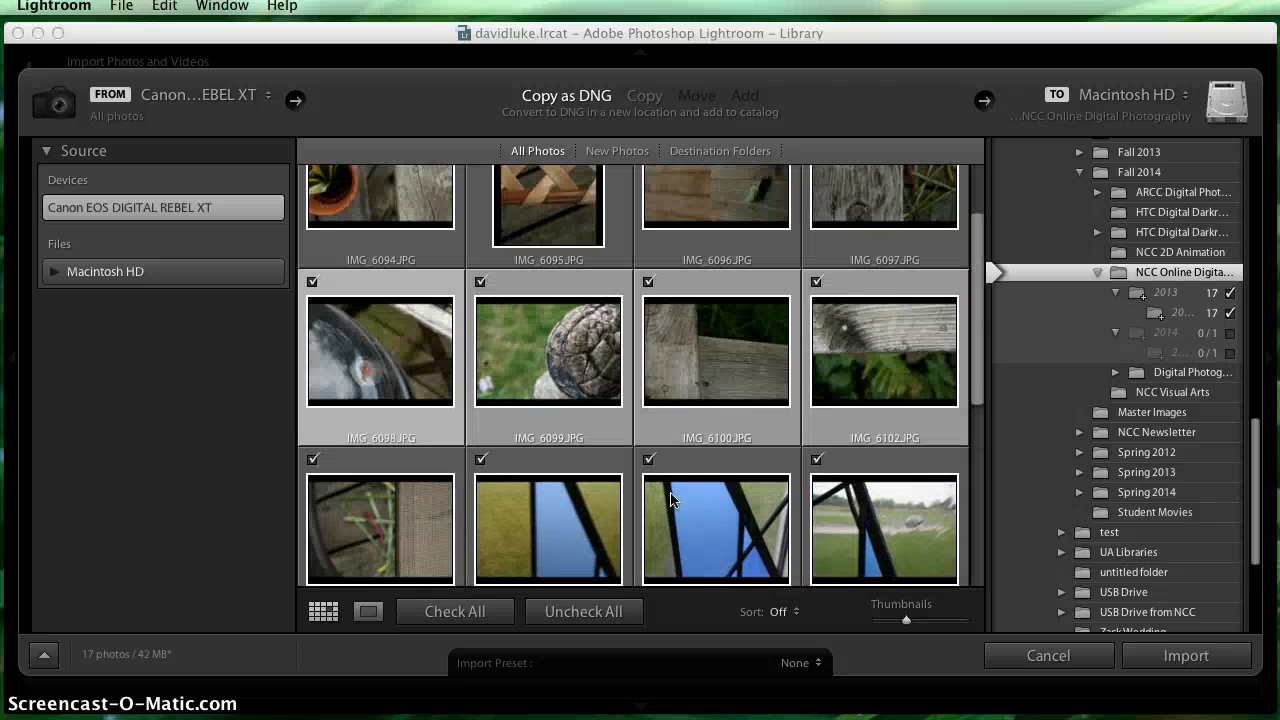
scroll(672, 500, down, 2)
scroll(672, 500, up, 5)
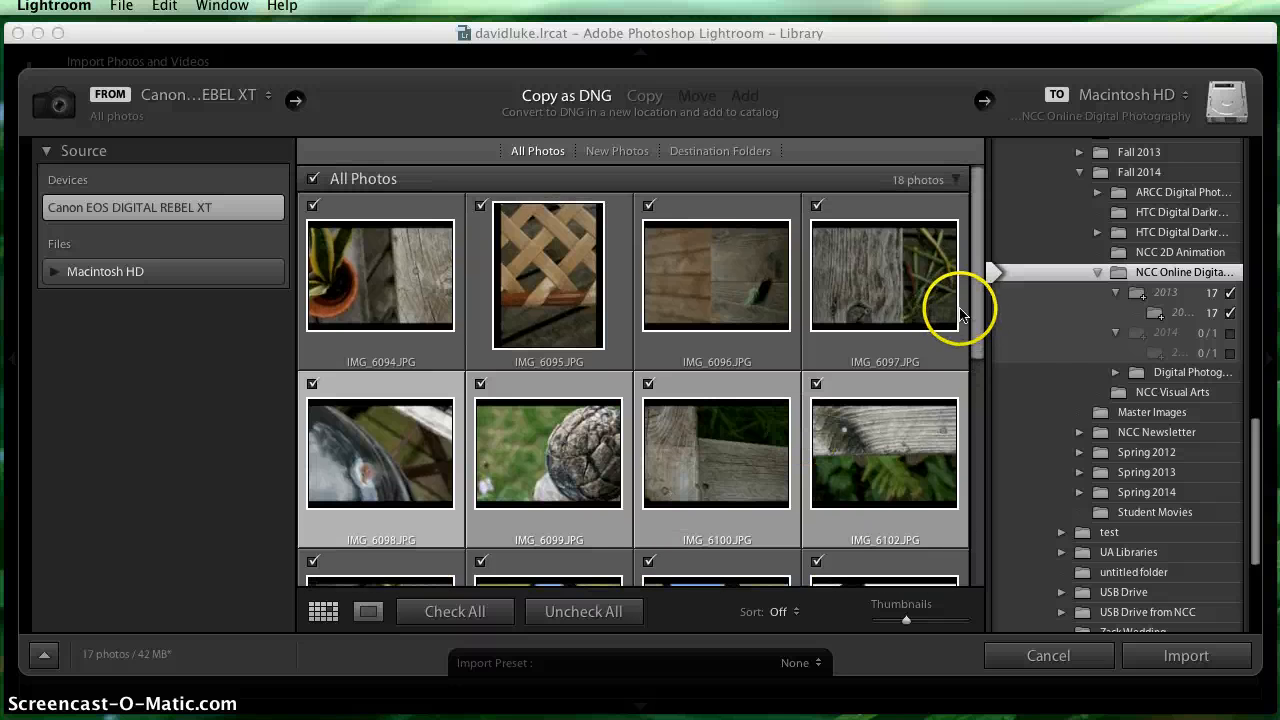
- Collapse the Destination options and add the keyword "Project 1" to the settings applied during import
scroll(1124, 346, up, 15)
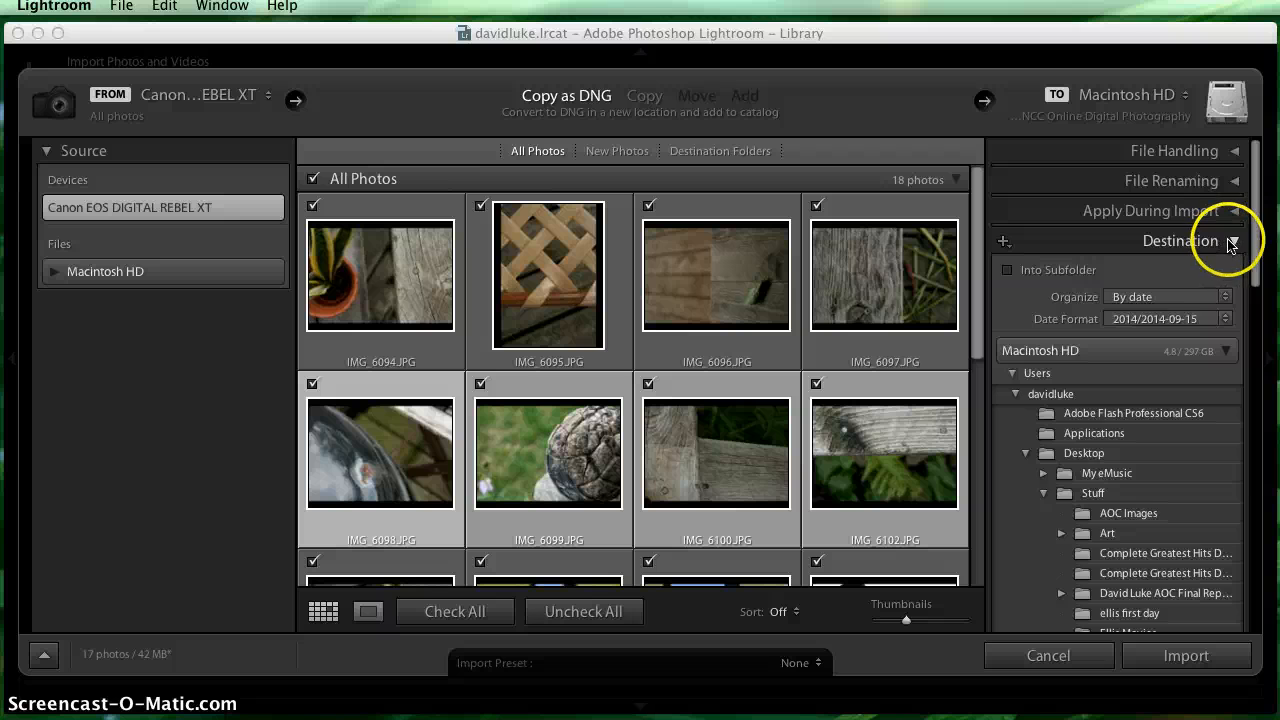
click(1232, 243)
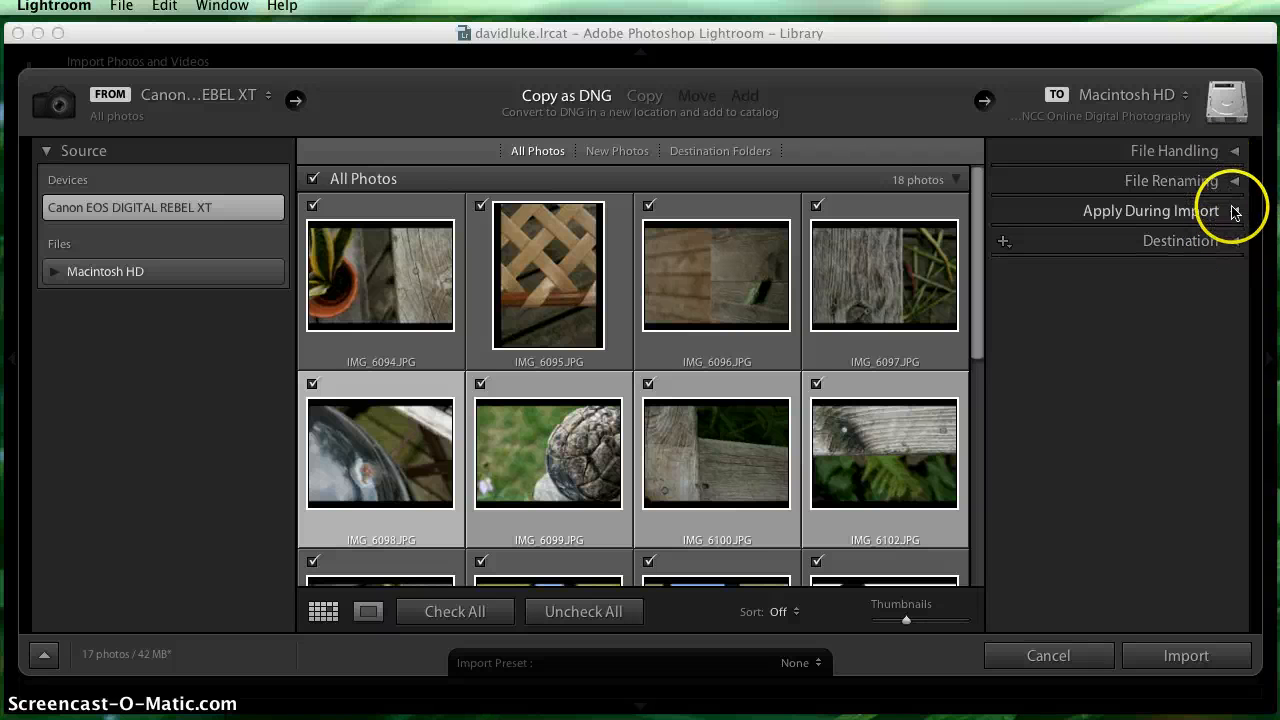
click(1234, 212)
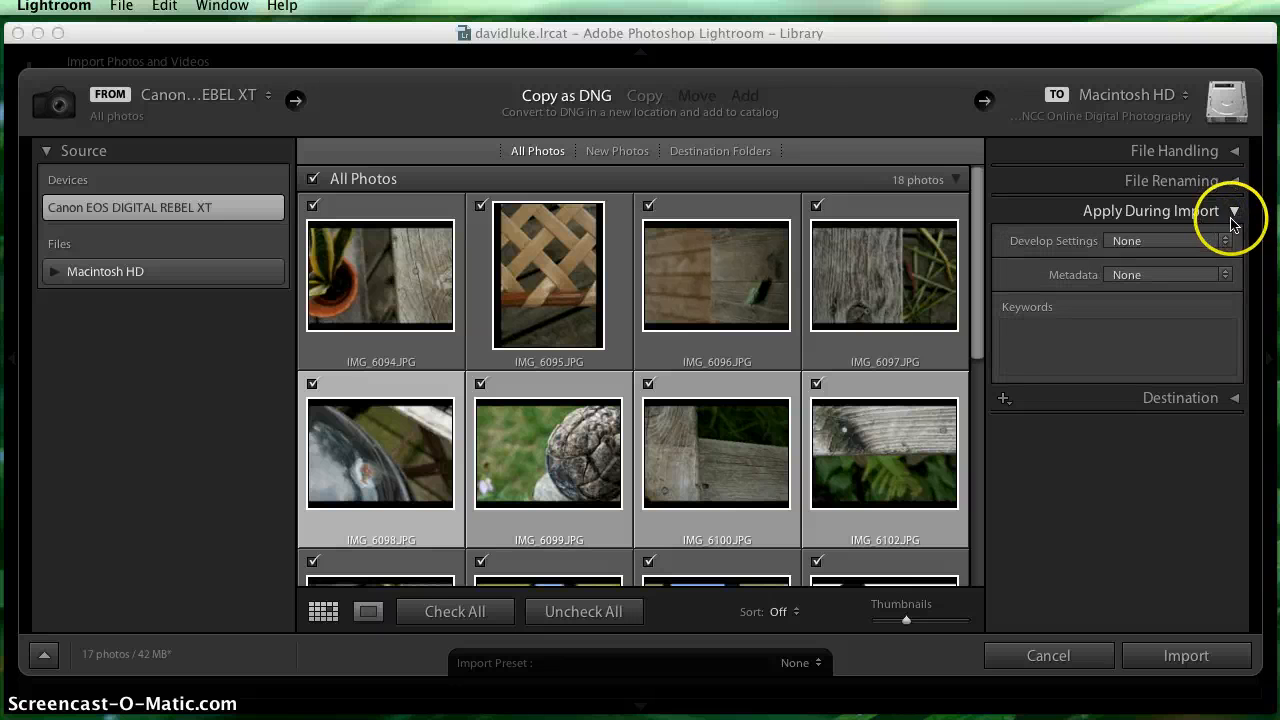
click(1040, 352)
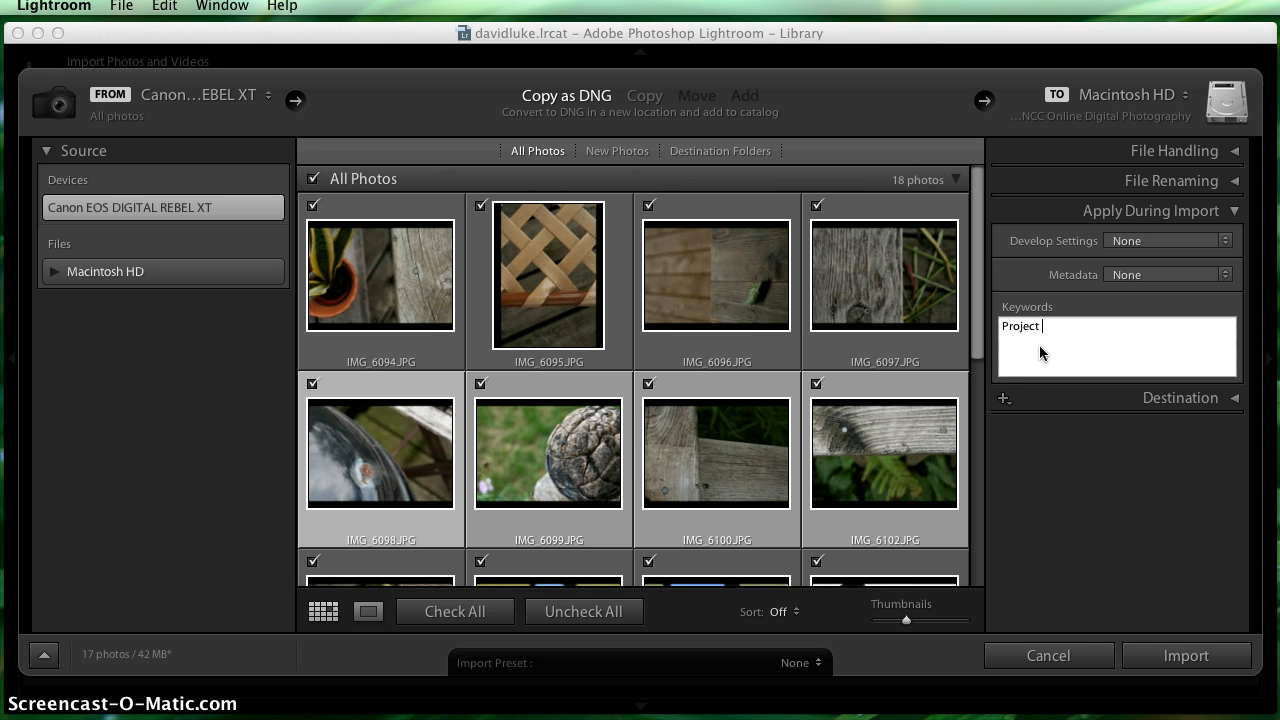
text(1)
click(1053, 366)
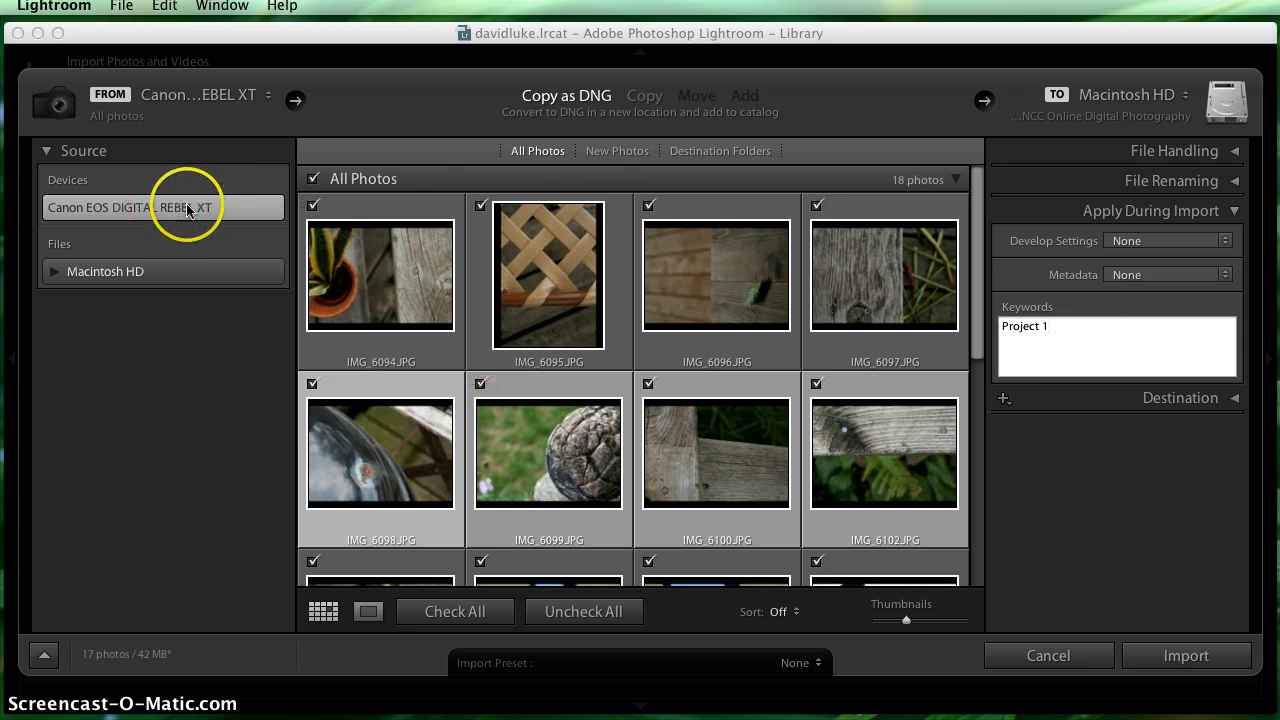
- Review the destination folder in the folder tree and the keyword applied during import
click(1233, 212)
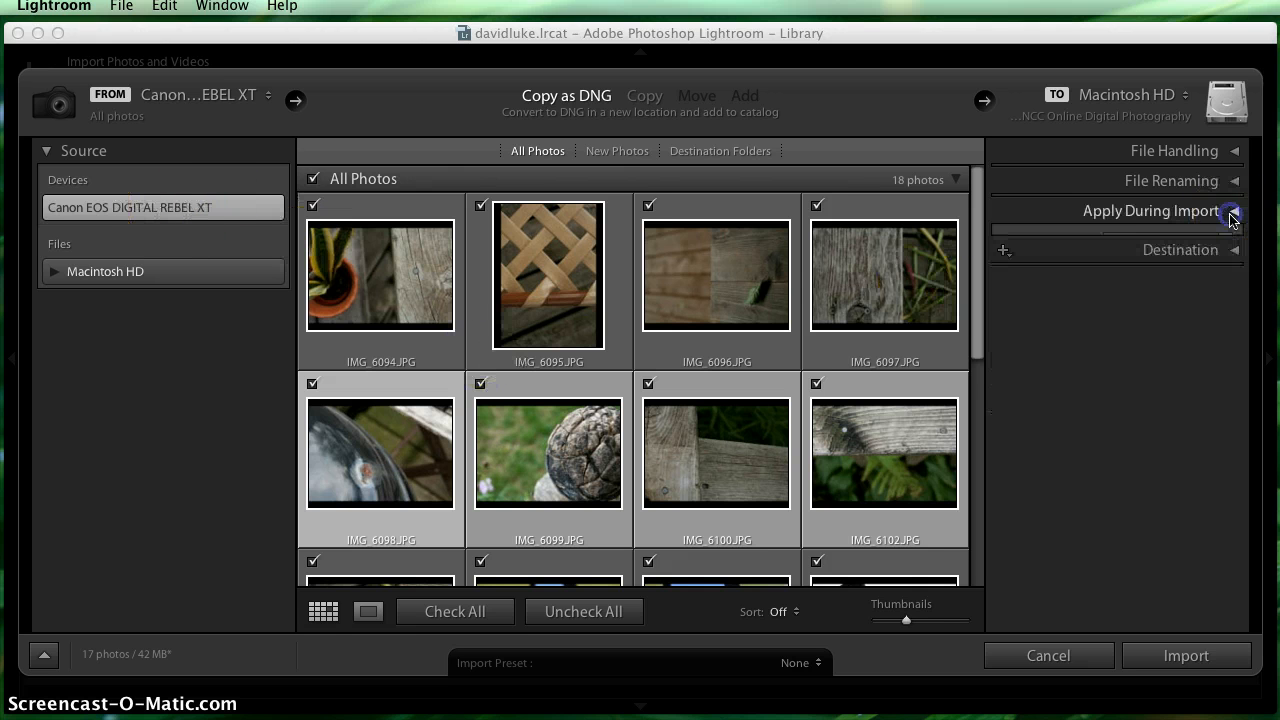
click(1234, 243)
scroll(1131, 490, down, 10)
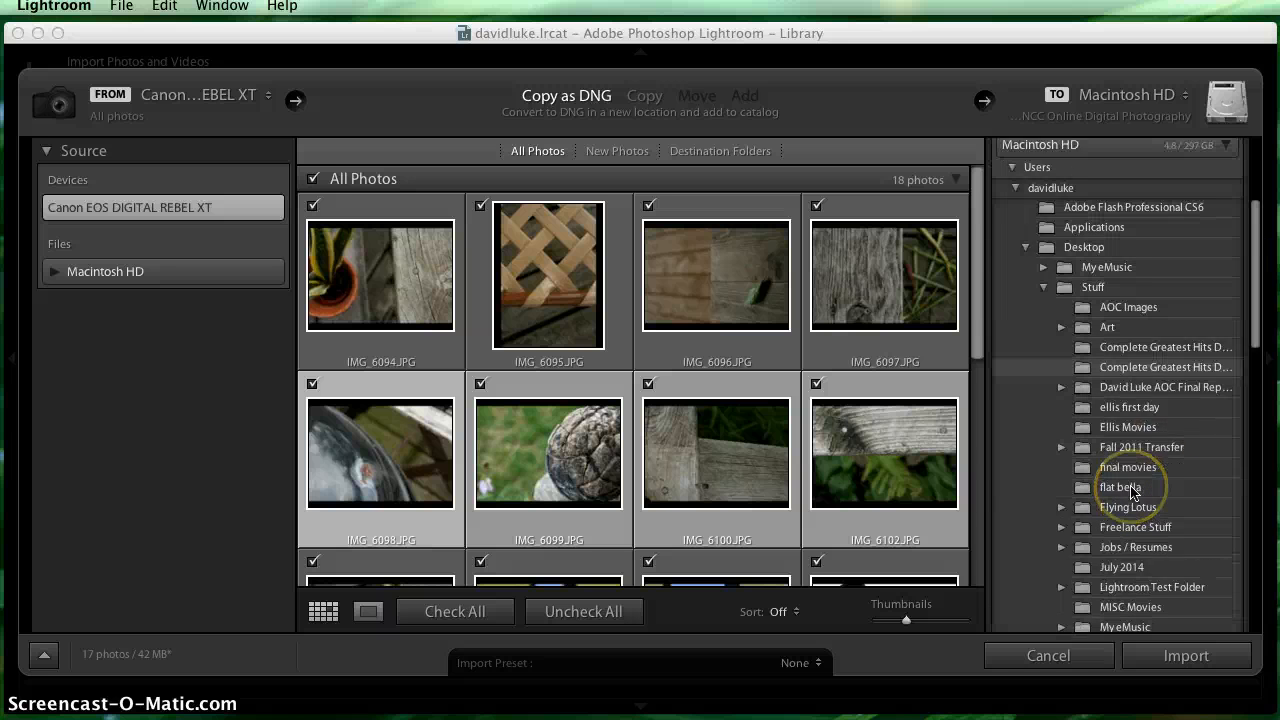
scroll(1133, 490, down, 5)
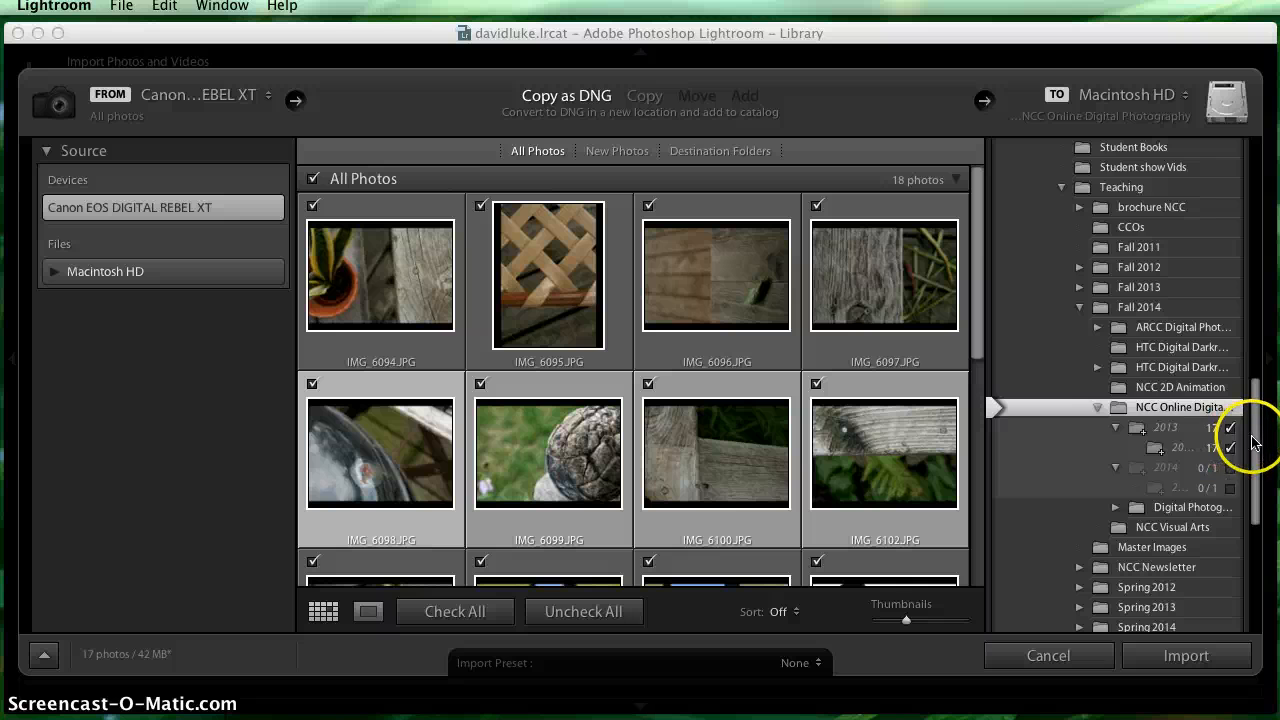
drag(1253, 439, 1235, 130)
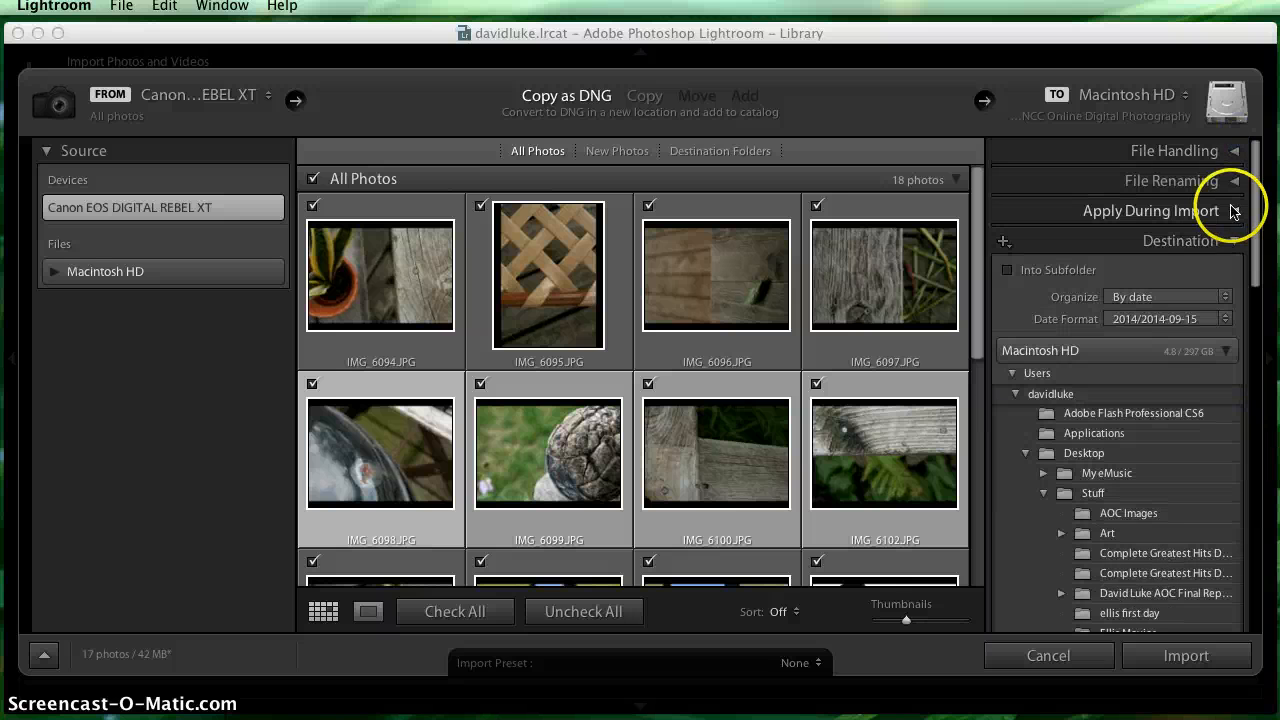
click(1233, 210)
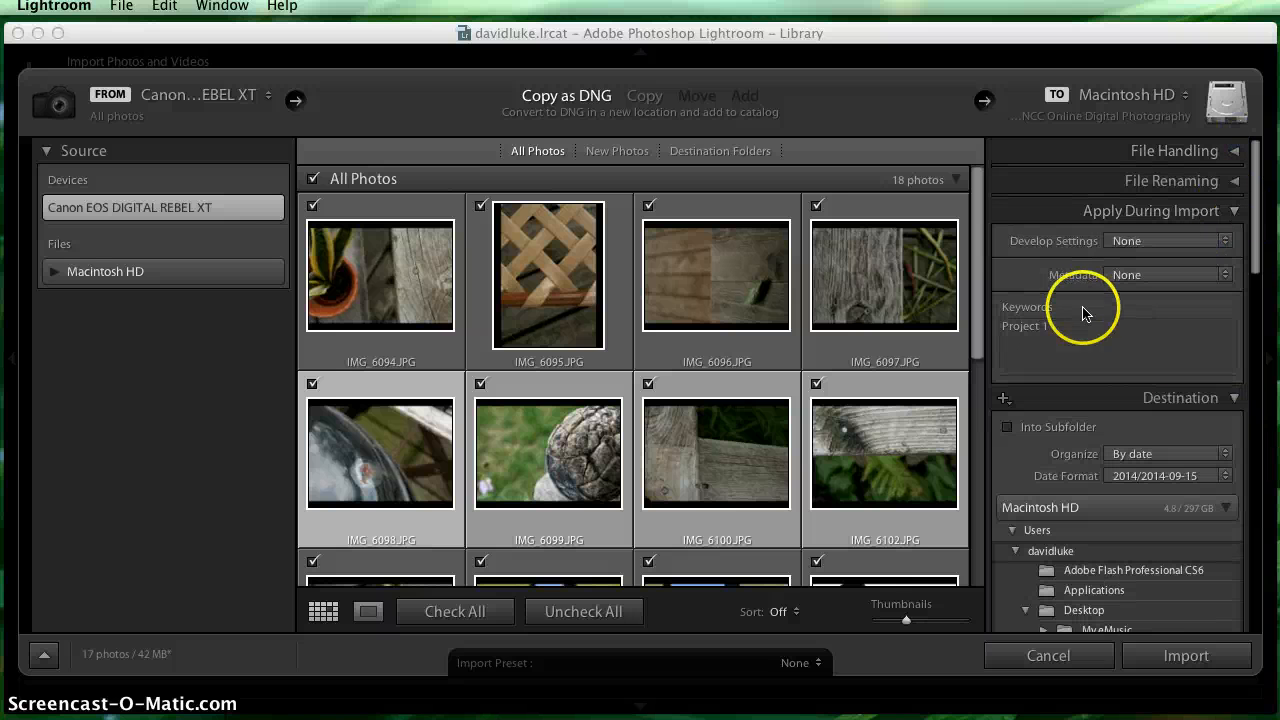
click(1078, 335)
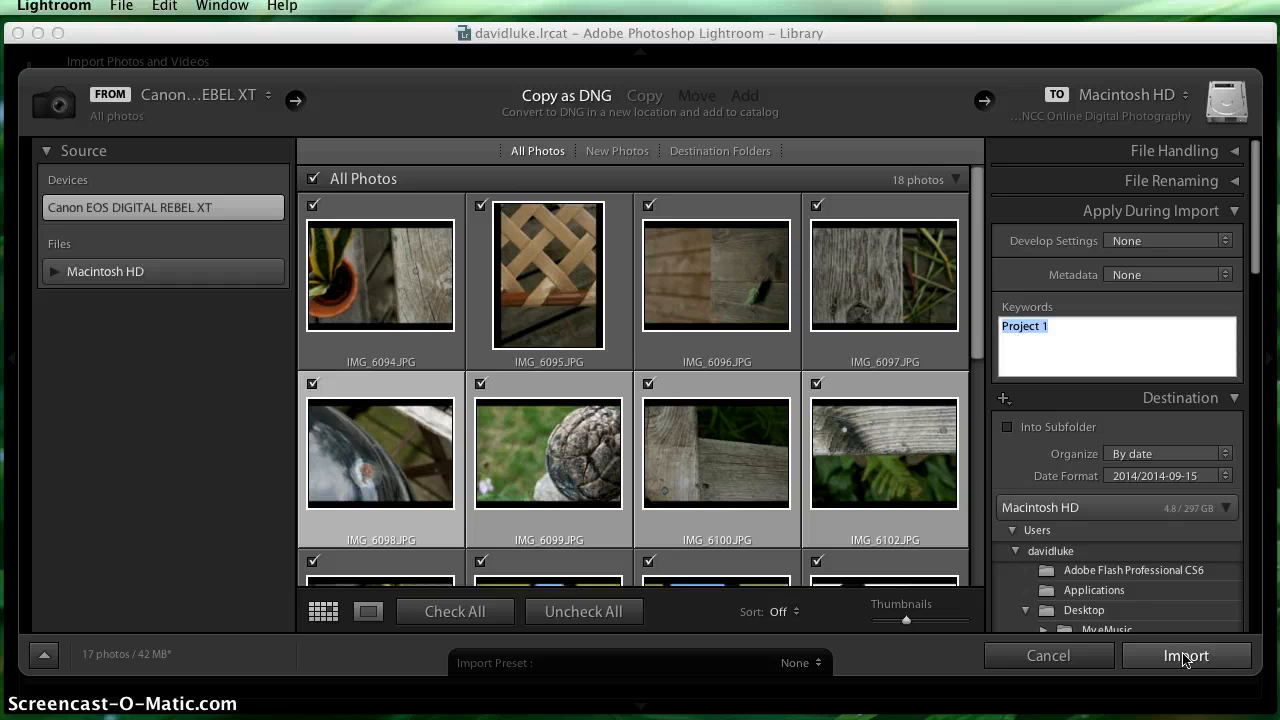
- Import the checked photos and acknowledge the notice about non-raw files
click(1185, 656)
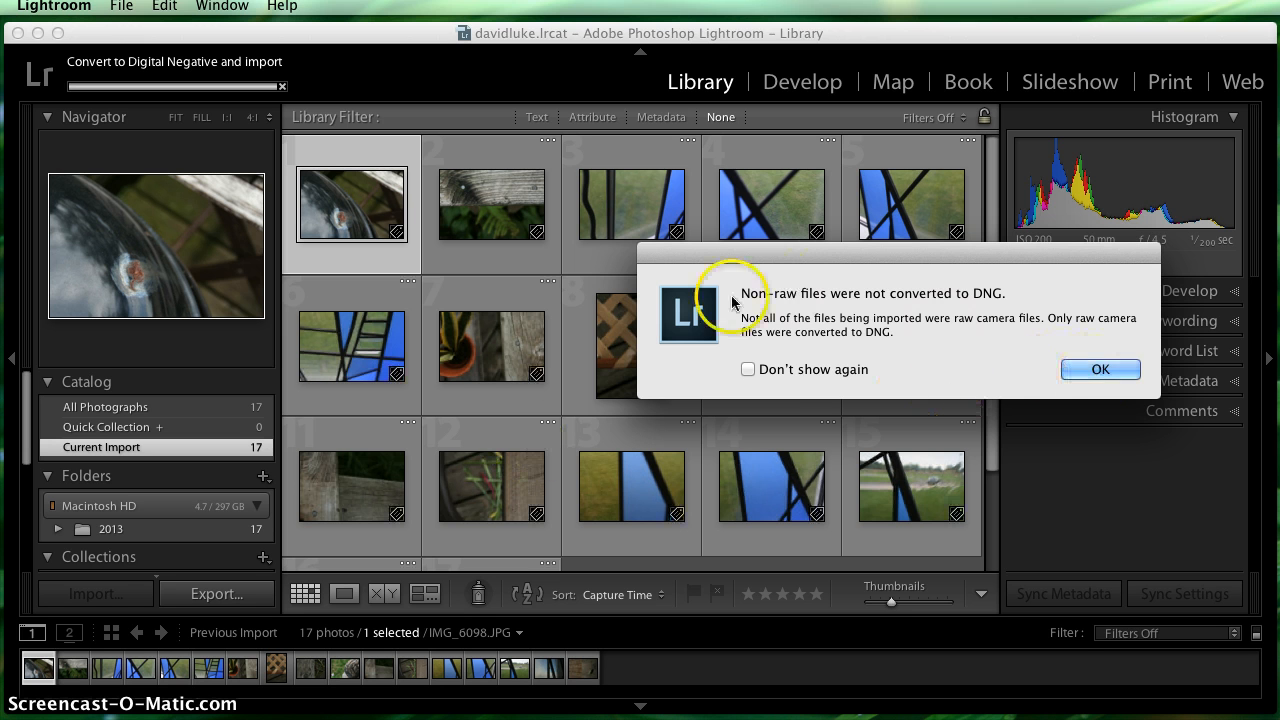
drag(747, 262, 518, 220)
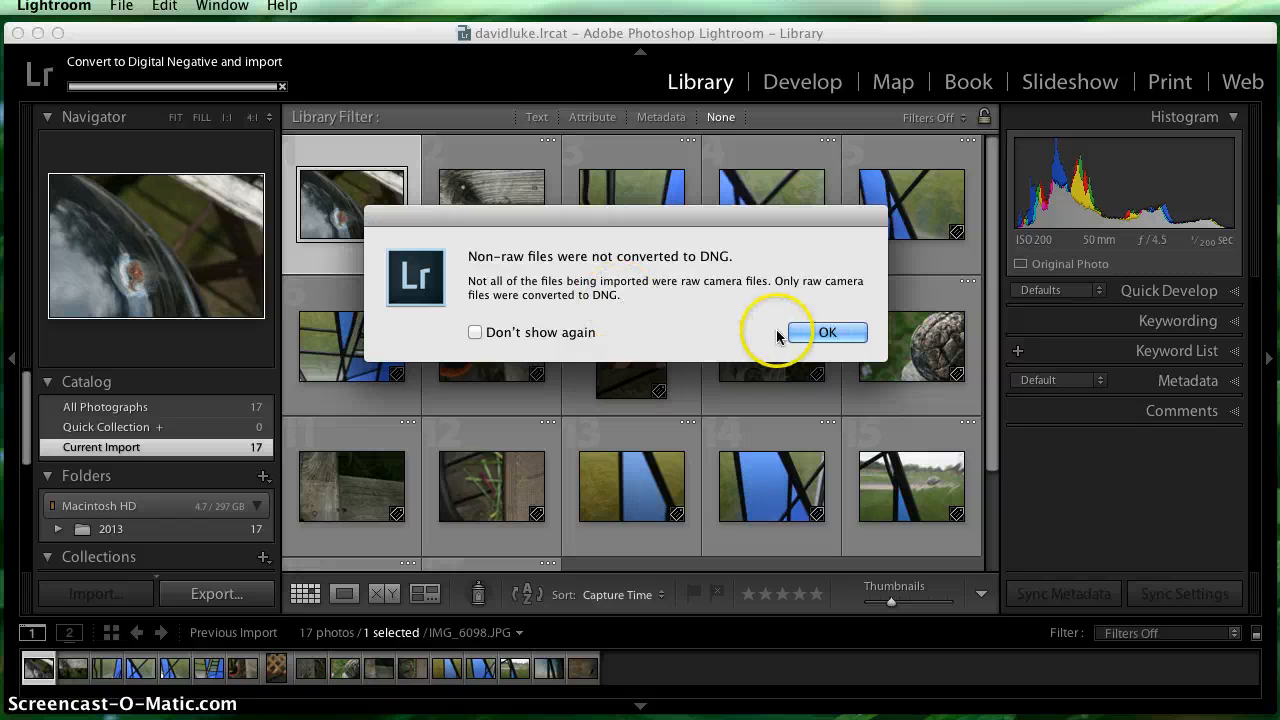
click(822, 332)
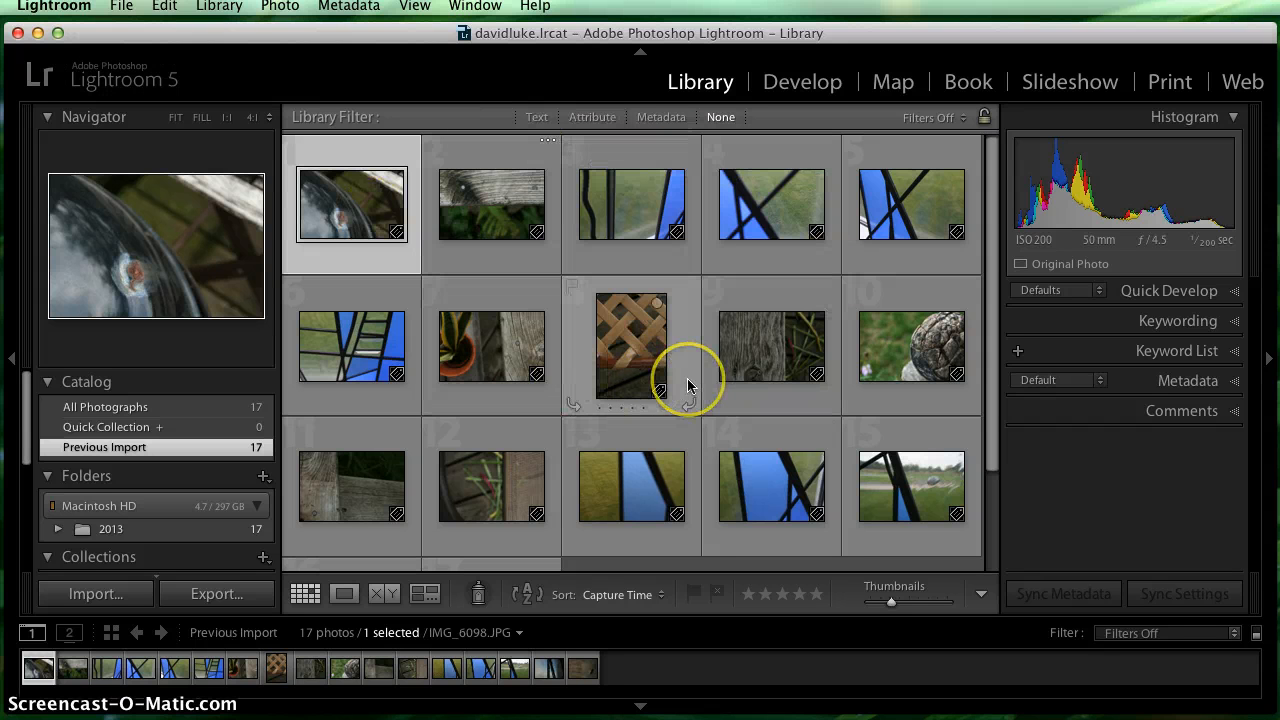
- View the current photo in the Print module and return to the Library module
click(1168, 86)
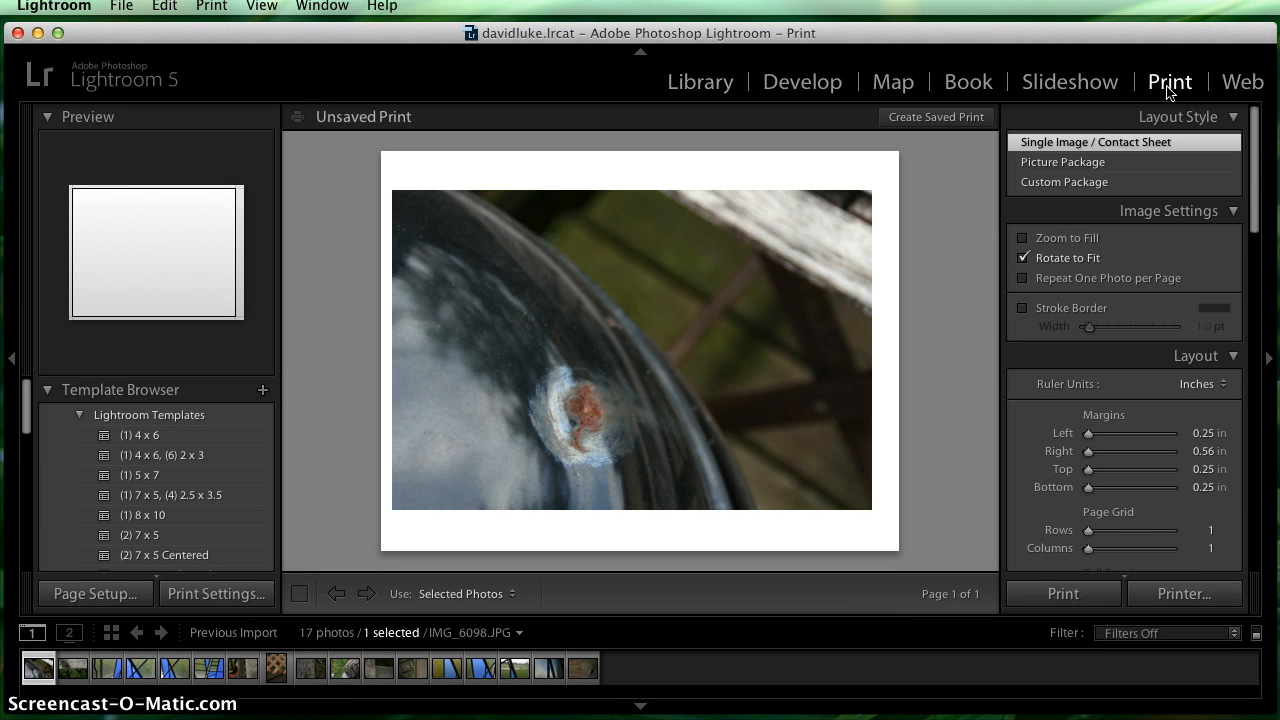
click(679, 87)
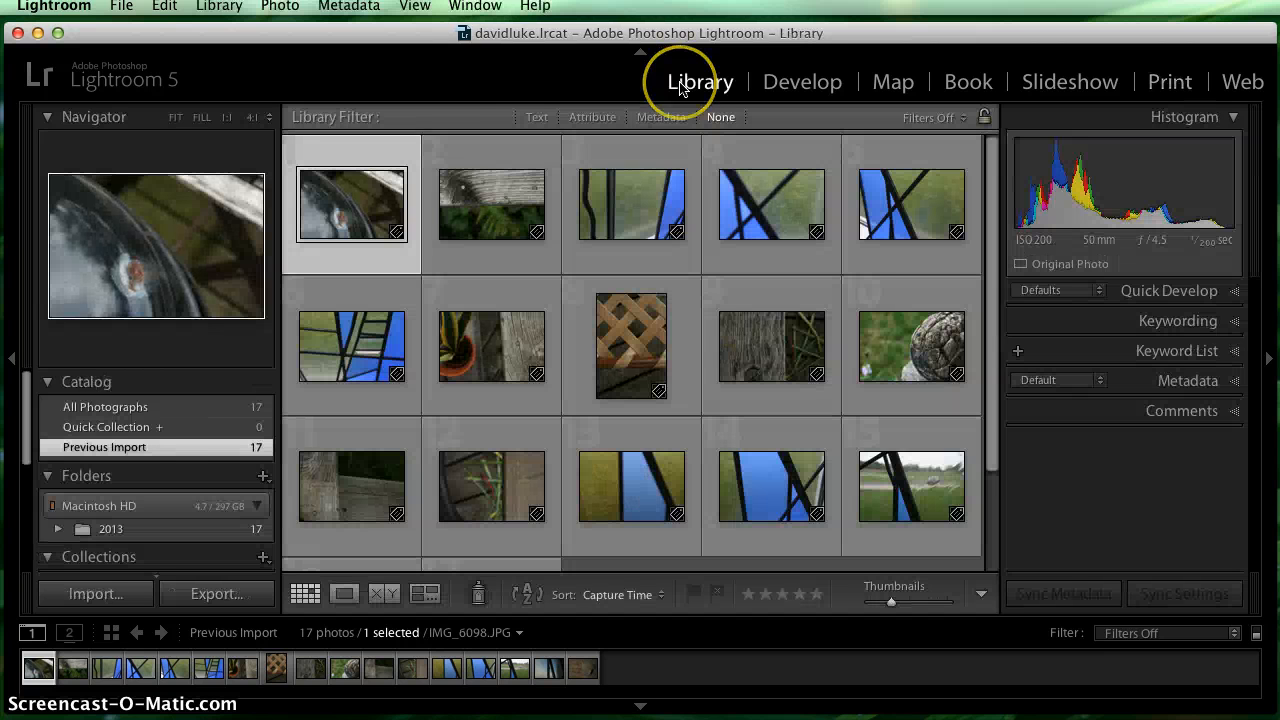